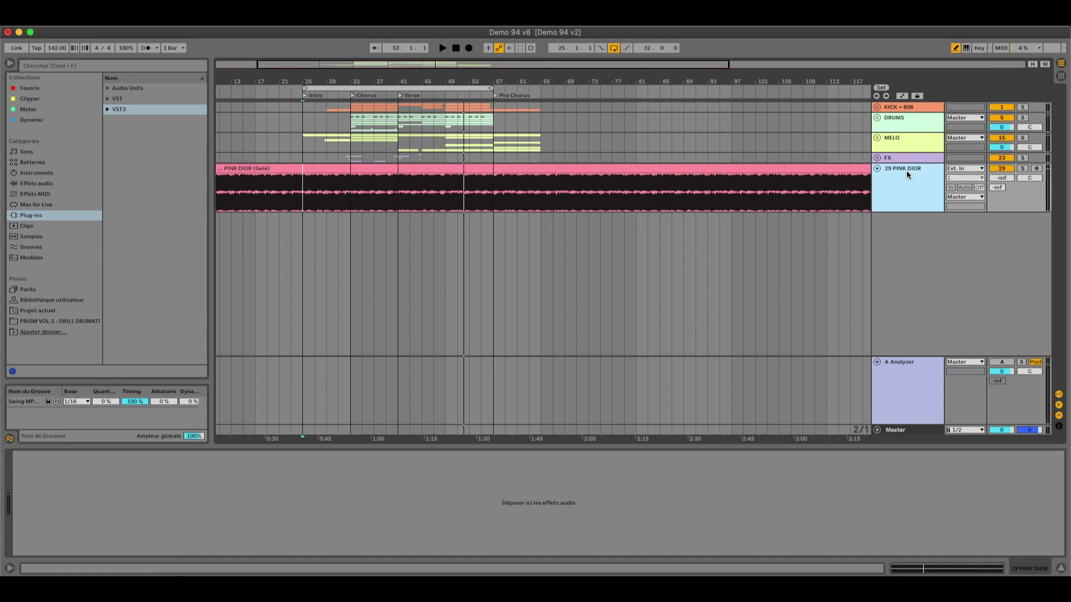
Step: Check the Pro-Q 3 sidechain routing on the A Analyzer track and play the soloed 29 PINK DIOR reference to view its spectrum
{"action": "left_click", "coordinate": [909, 382]}
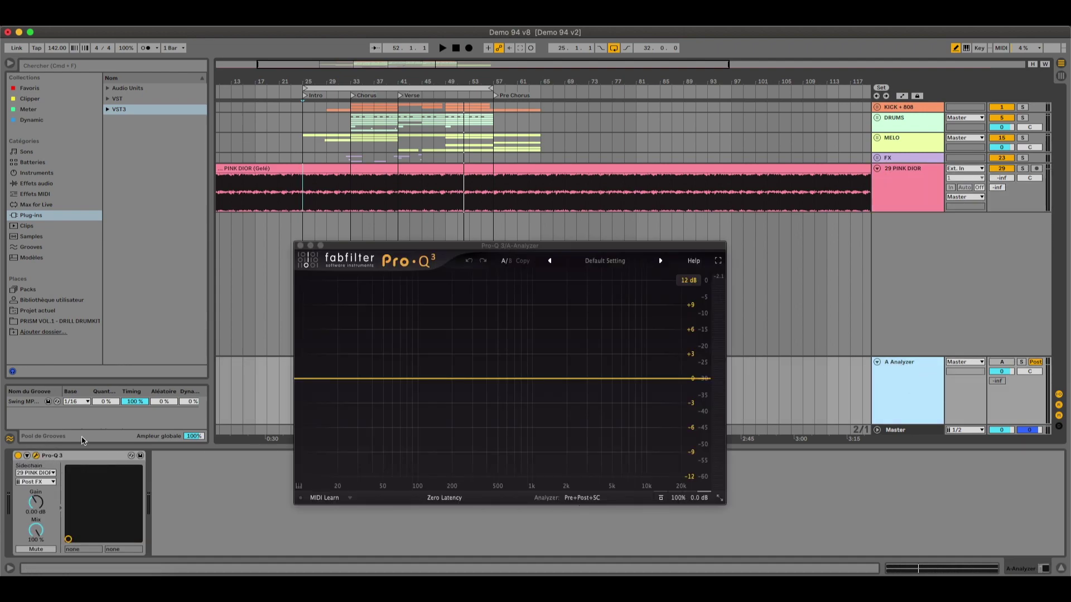
{"action": "left_click", "coordinate": [44, 478]}
{"action": "left_click", "coordinate": [49, 481]}
{"action": "key", "text": "space"}
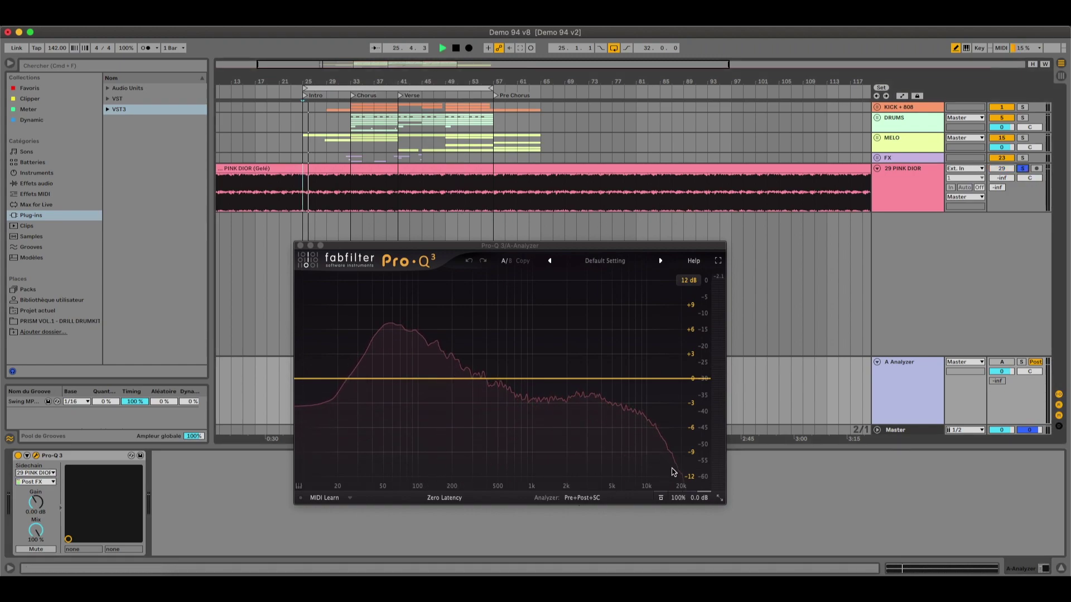
{"action": "key", "text": "space"}
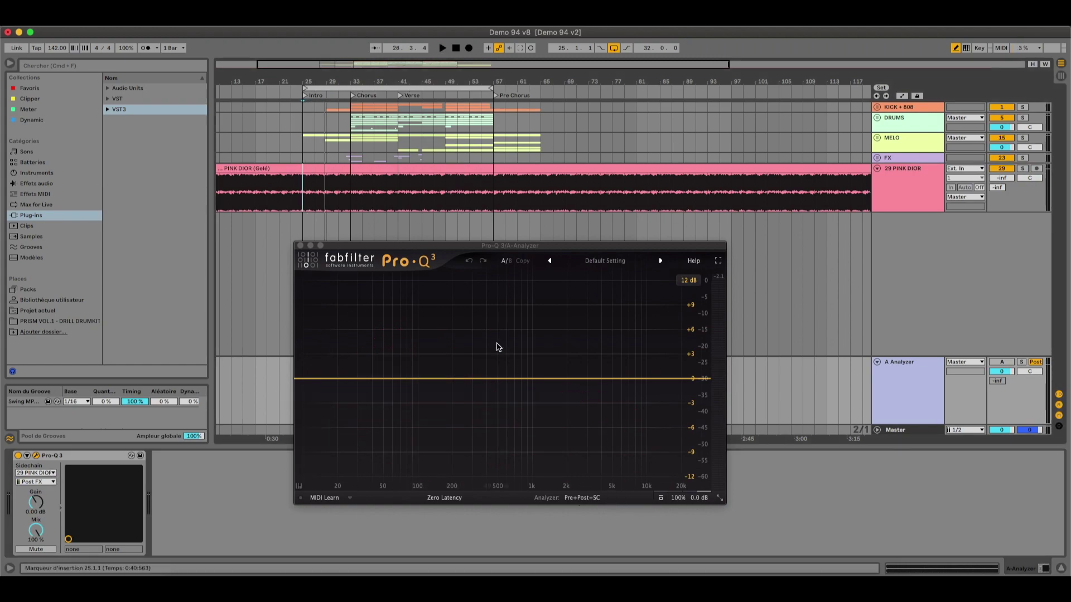
Step: Review the Pro-Q 3 analyzer's range, resolution, speed and tilt settings and close the plug-in window
{"action": "left_click", "coordinate": [577, 498]}
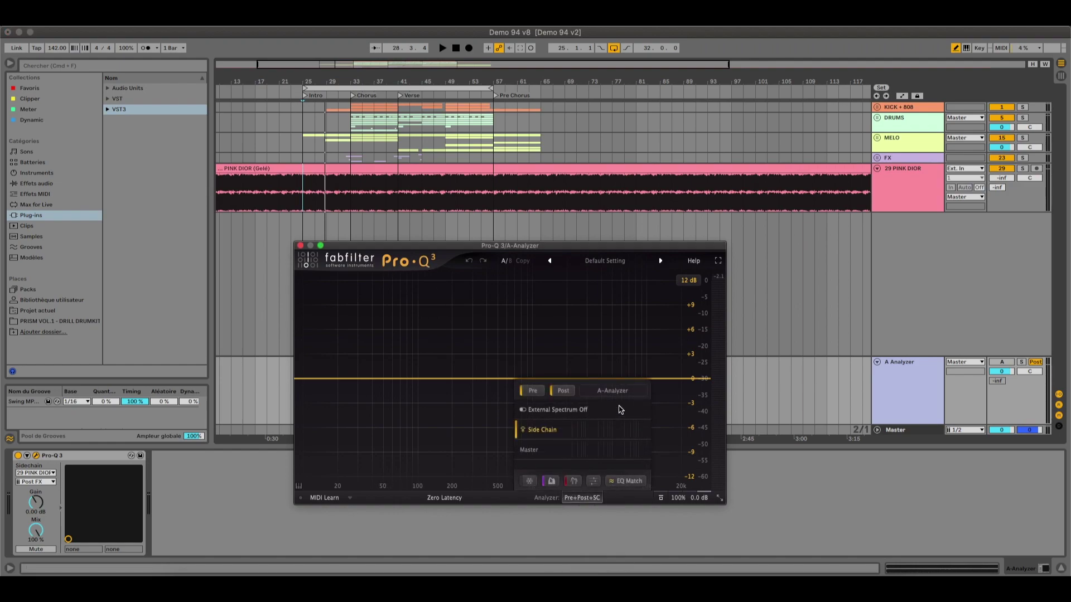
{"action": "left_click", "coordinate": [593, 481]}
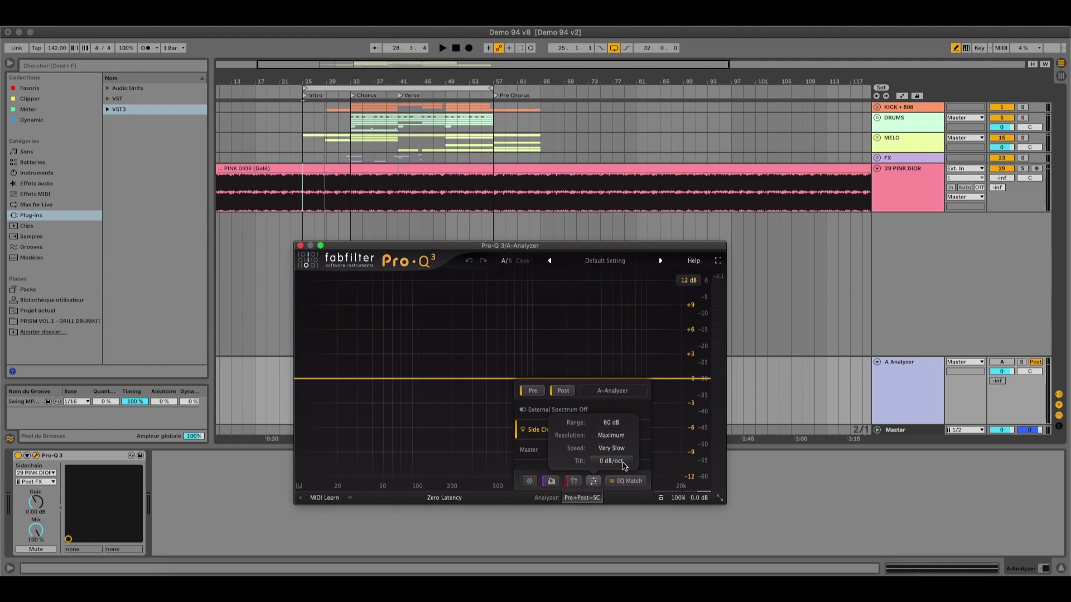
{"action": "key", "text": "super+w"}
Step: Switch to the Session view and look inside the KICK + 808, DRUMS and MELO groups
{"action": "key", "text": "Tab"}
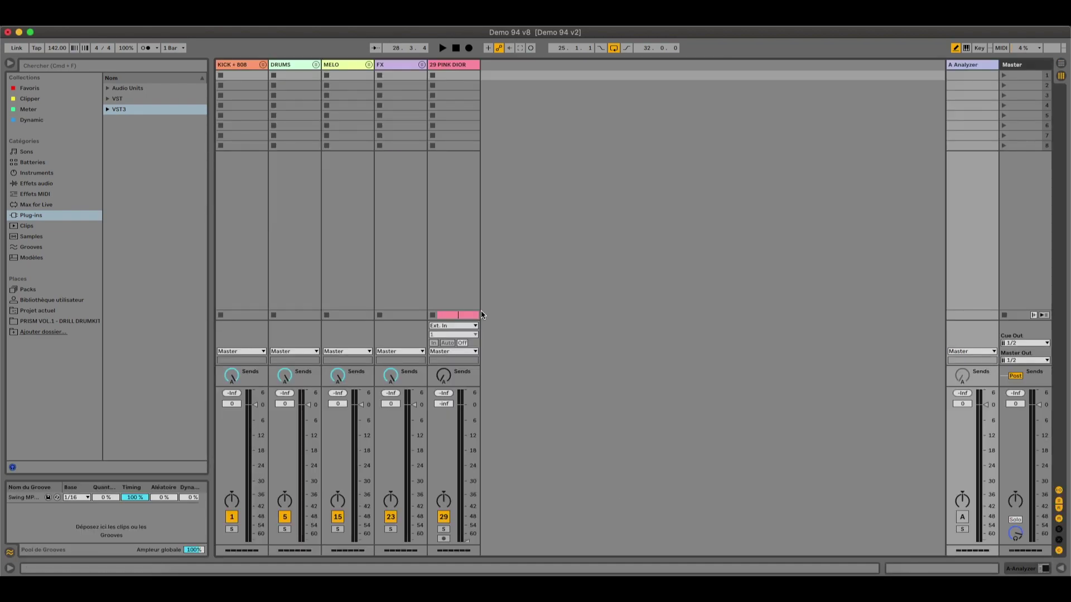
{"action": "left_click", "coordinate": [262, 65]}
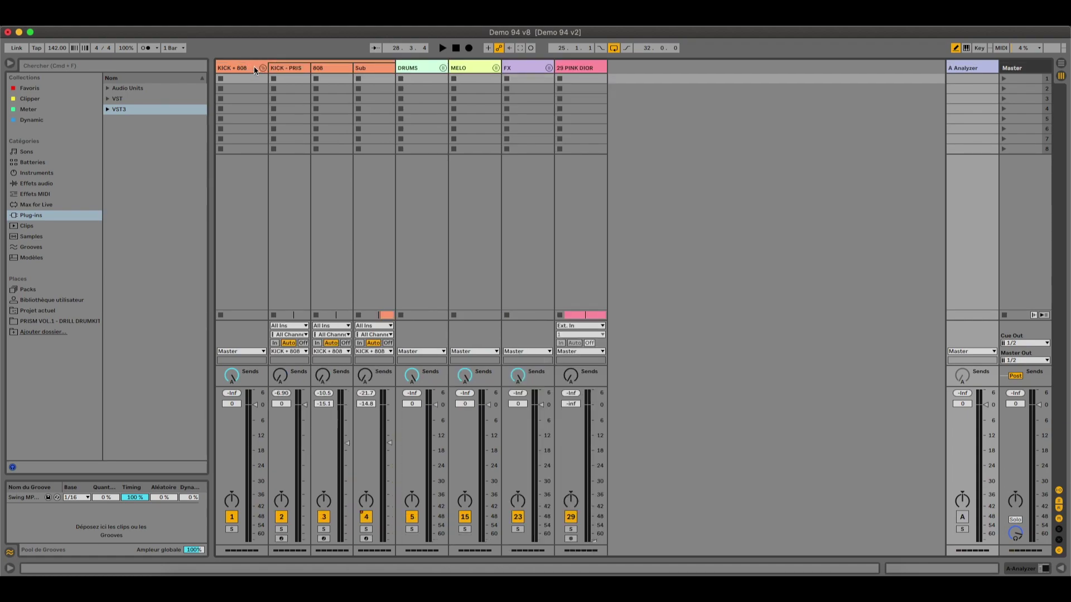
{"action": "left_click", "coordinate": [262, 67]}
{"action": "left_click", "coordinate": [316, 64]}
{"action": "left_click", "coordinate": [316, 64]}
{"action": "left_click", "coordinate": [369, 66]}
{"action": "left_click", "coordinate": [369, 65]}
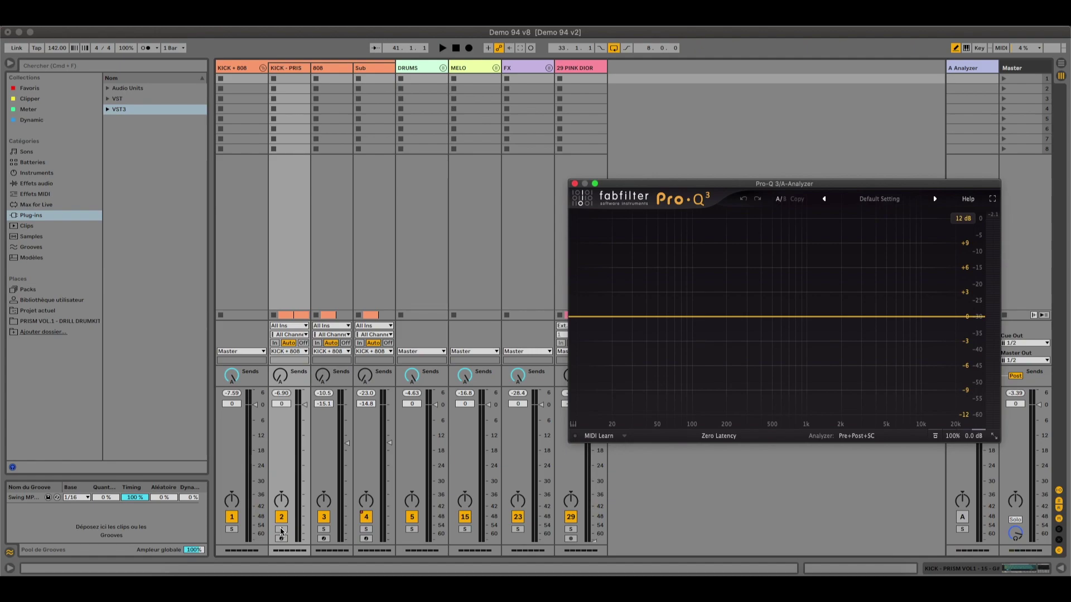
Step: Solo the kick track and play the loop to compare its spectrum with the reference in Pro-Q 3
{"action": "left_click", "coordinate": [281, 531]}
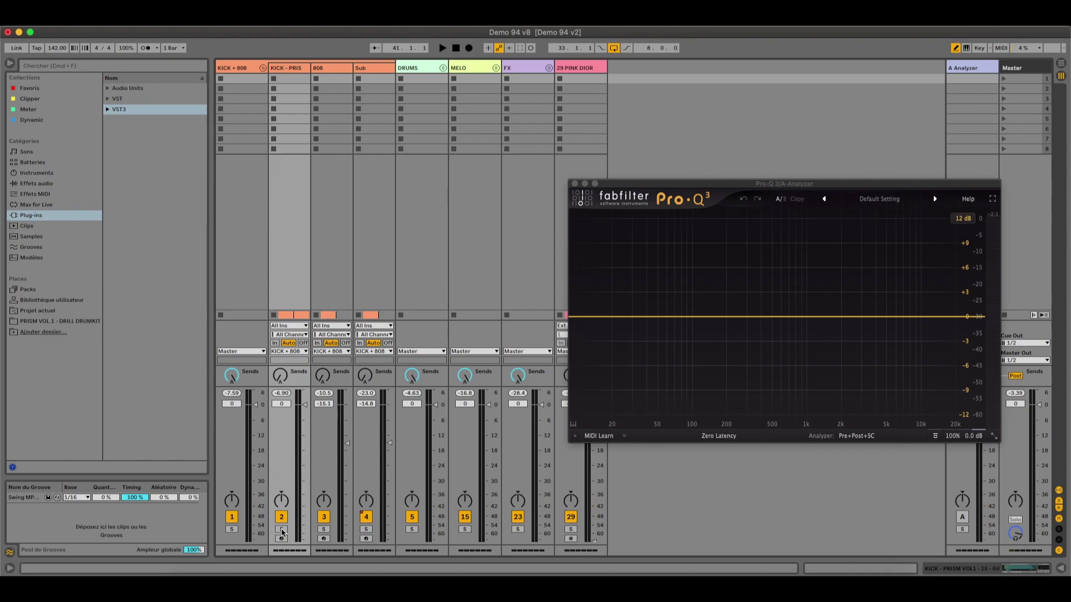
{"action": "left_click", "coordinate": [281, 529]}
{"action": "key", "text": "space"}
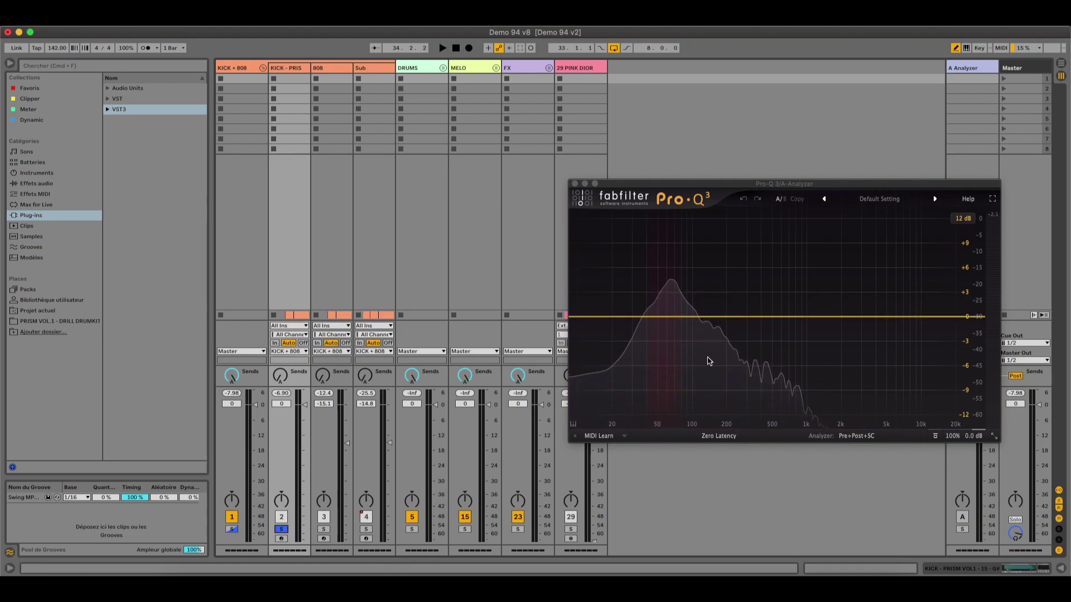
{"action": "mouse_move", "coordinate": [746, 310]}
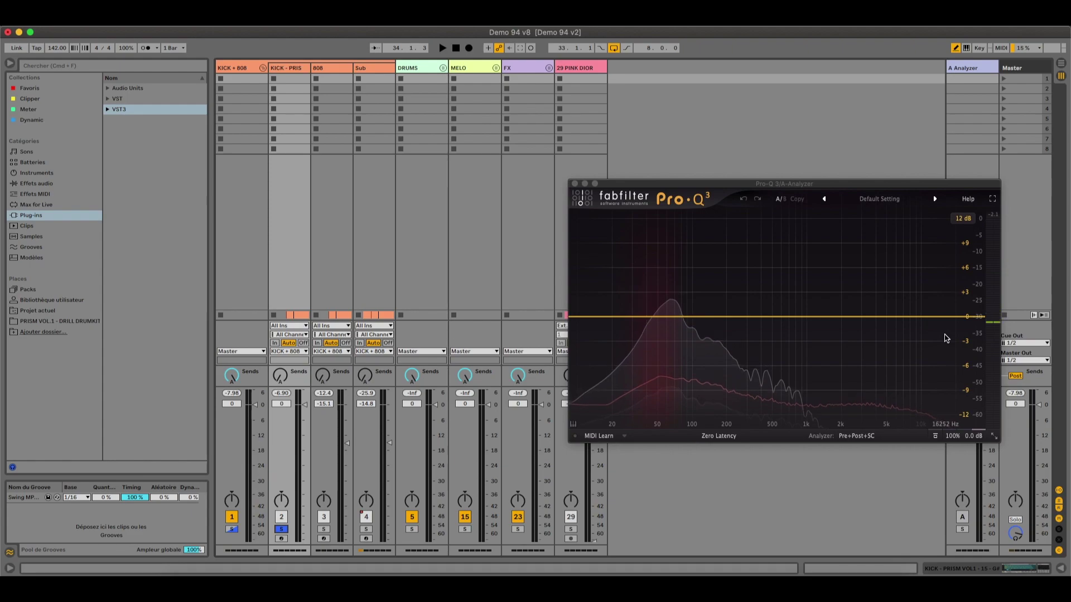
Step: Solo the 808 track and play the loop to compare its low end with the reference
{"action": "left_click", "coordinate": [325, 529]}
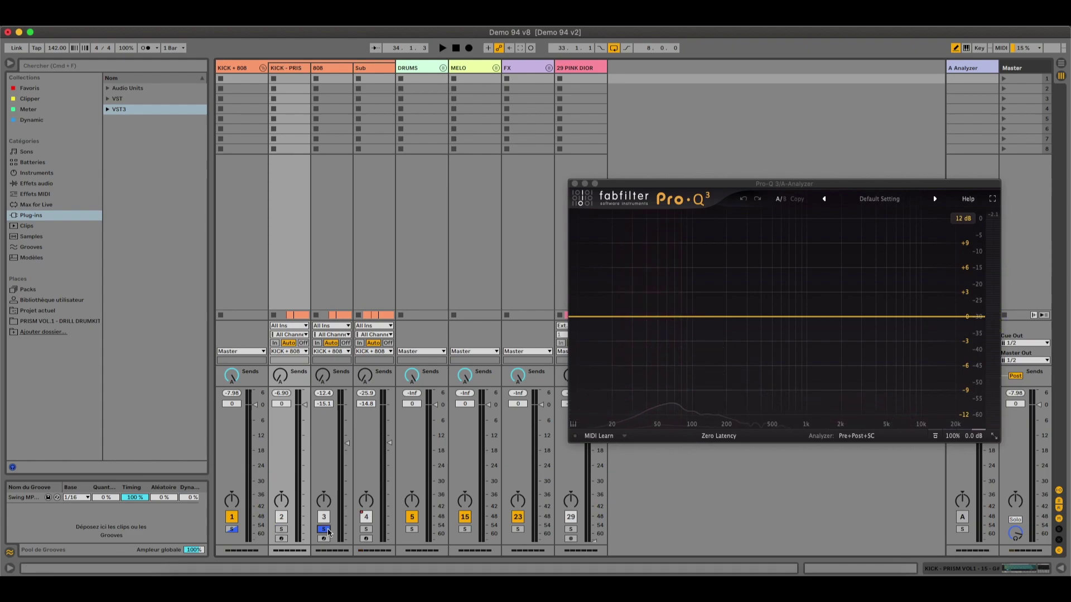
{"action": "key", "text": "space"}
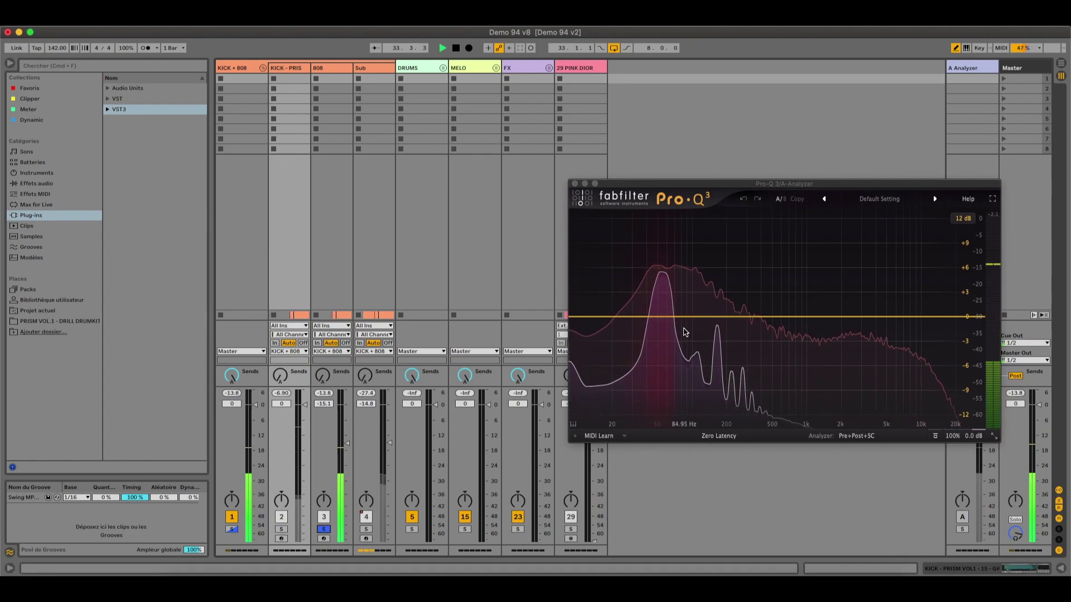
{"action": "key", "text": "space"}
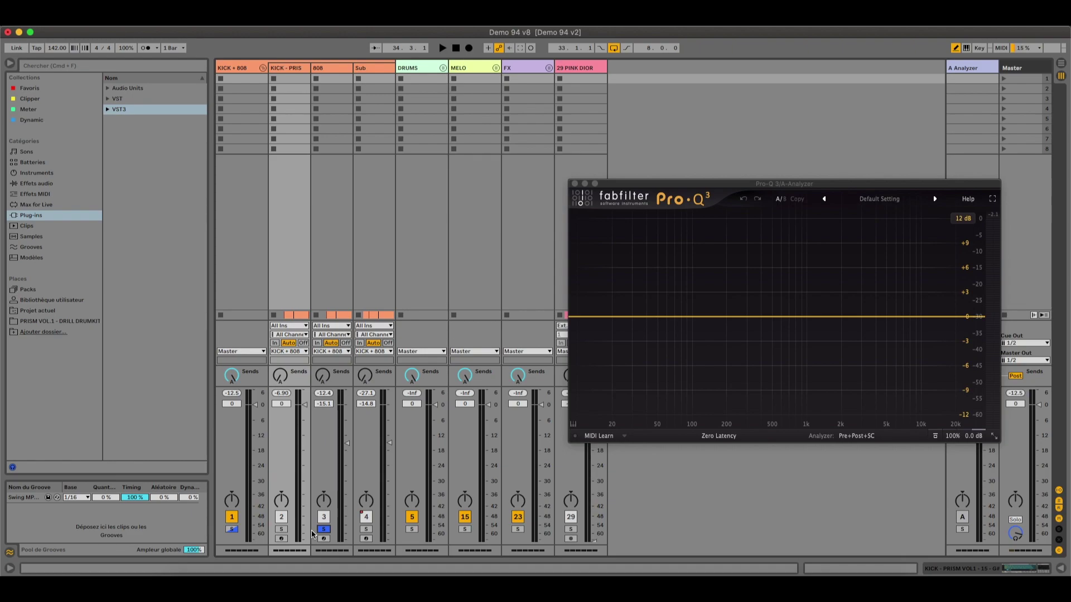
Step: Solo the Sub track and play the loop to examine its spectrum against the reference
{"action": "left_click", "coordinate": [368, 529]}
{"action": "key", "text": "space"}
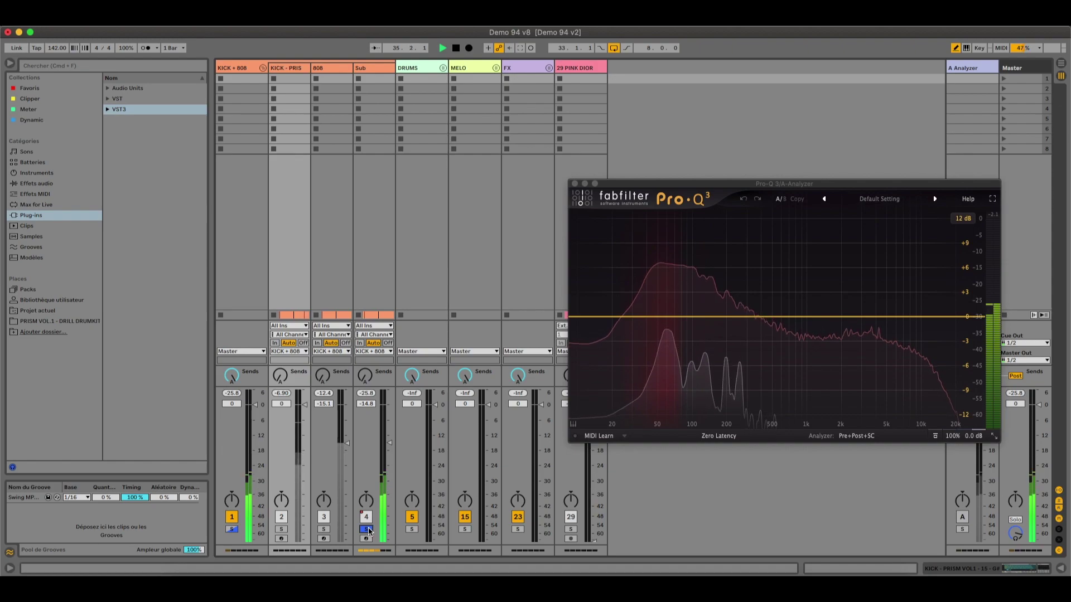
{"action": "key", "text": "space"}
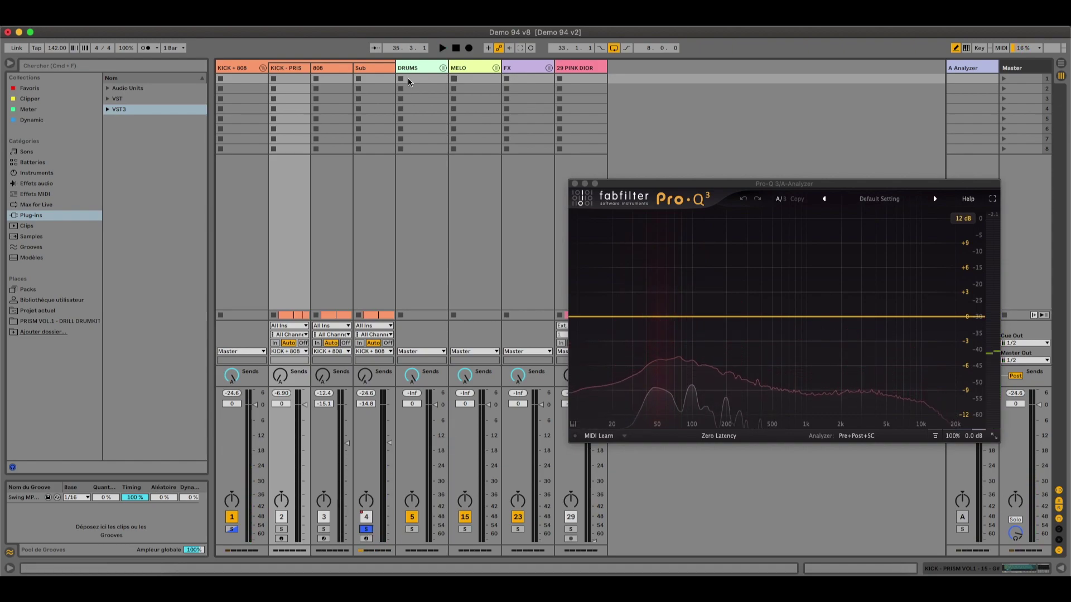
Step: Unfold the DRUMS group and solo its first SNARE track together with the CLAP track
{"action": "left_click", "coordinate": [443, 68]}
{"action": "left_click", "coordinate": [469, 79]}
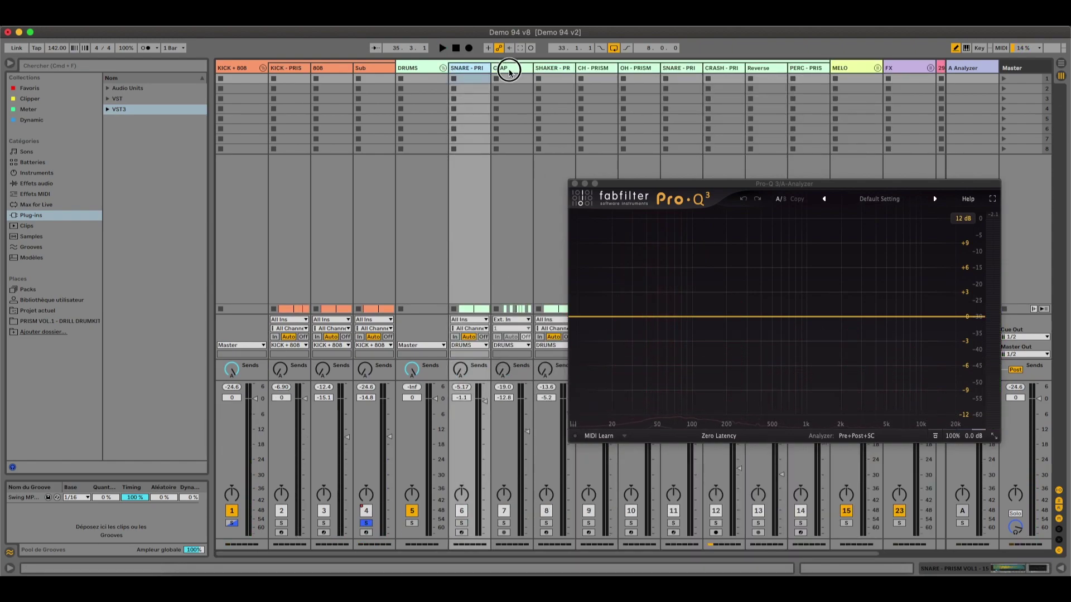
{"action": "left_click", "coordinate": [509, 71]}
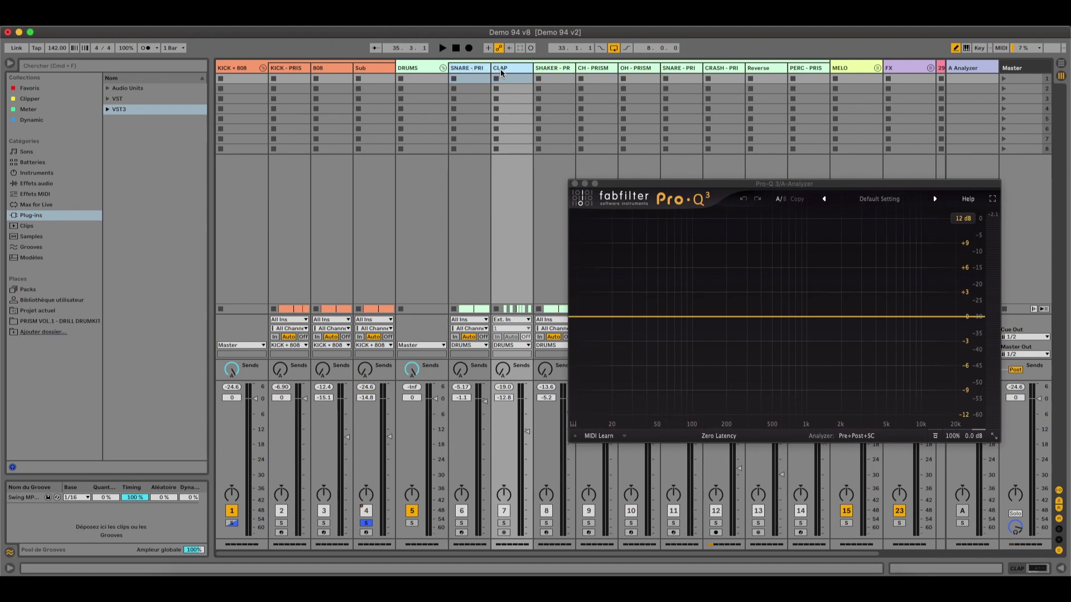
{"action": "left_click", "coordinate": [366, 523]}
{"action": "left_click", "coordinate": [463, 524]}
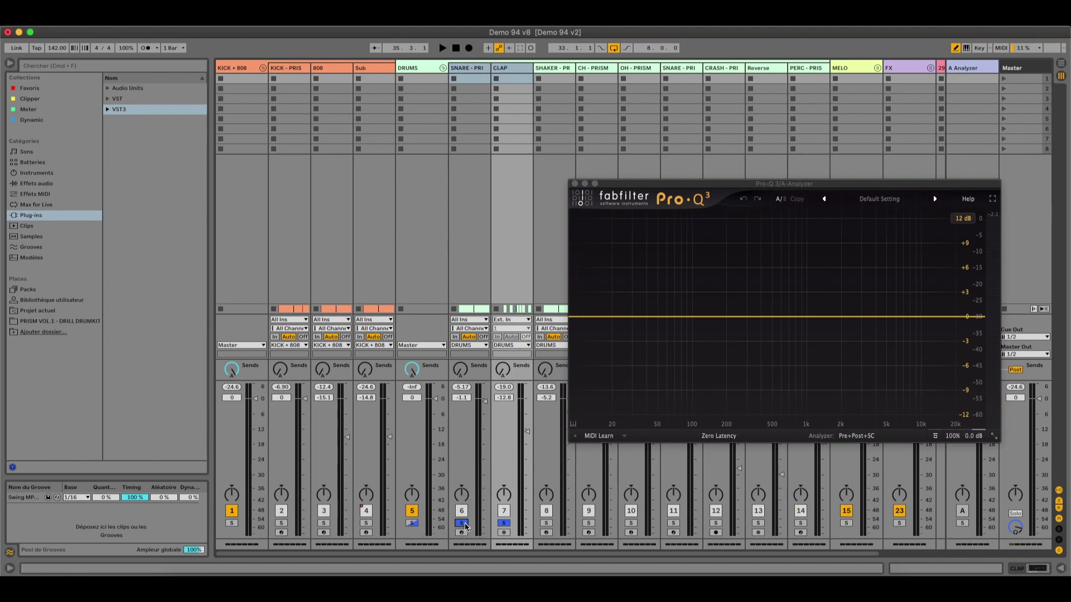
Step: Play the soloed snare and clap to compare their spectrum with the reference, and display the snare track's EQ Eight settings
{"action": "key", "text": "space"}
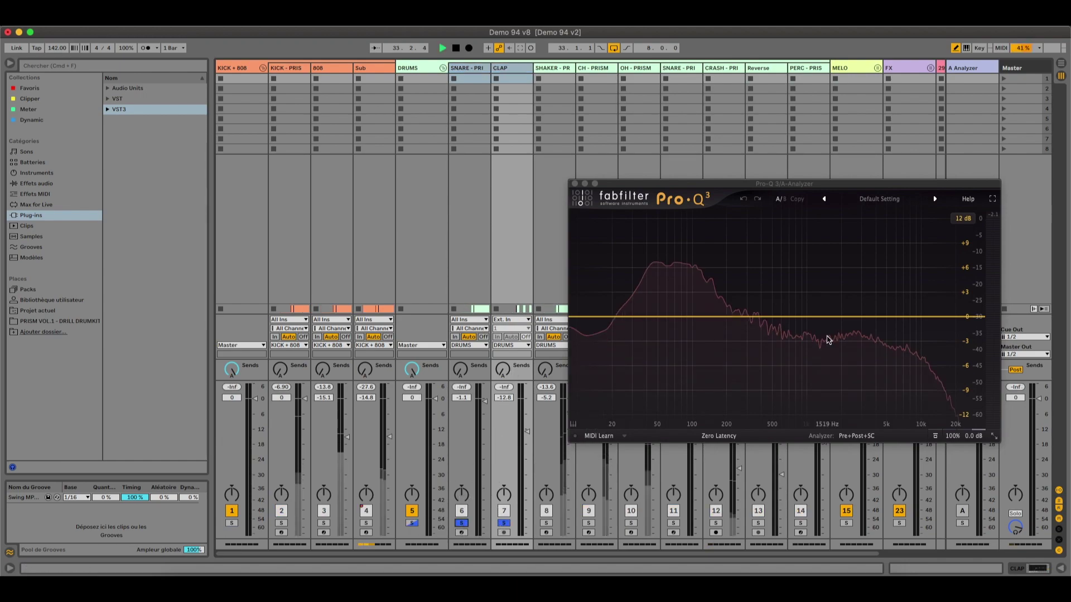
{"action": "mouse_move", "coordinate": [880, 340]}
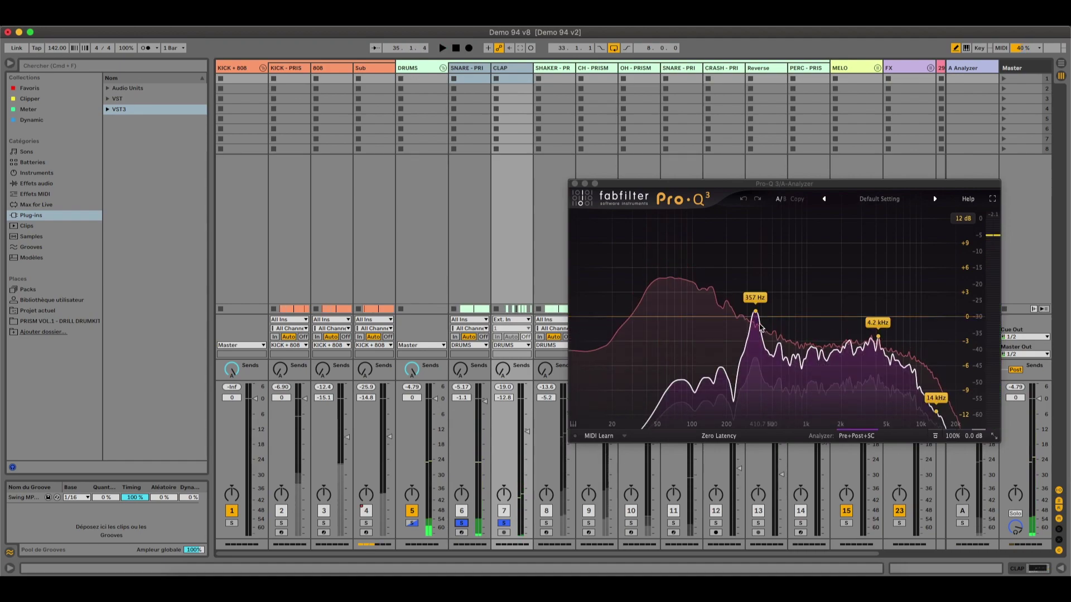
{"action": "key", "text": "space"}
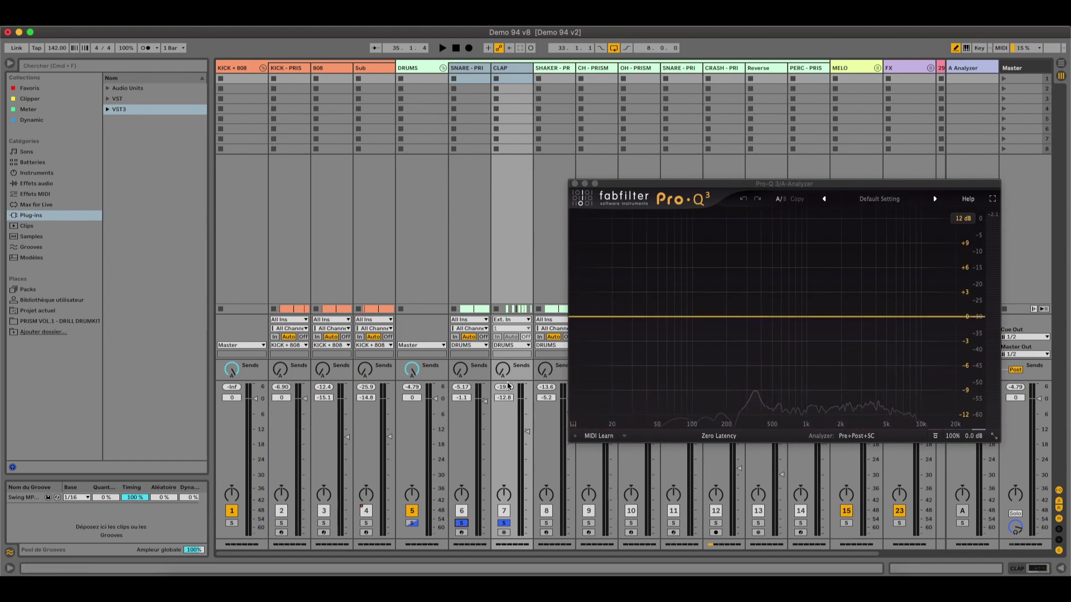
{"action": "double_click", "coordinate": [475, 68]}
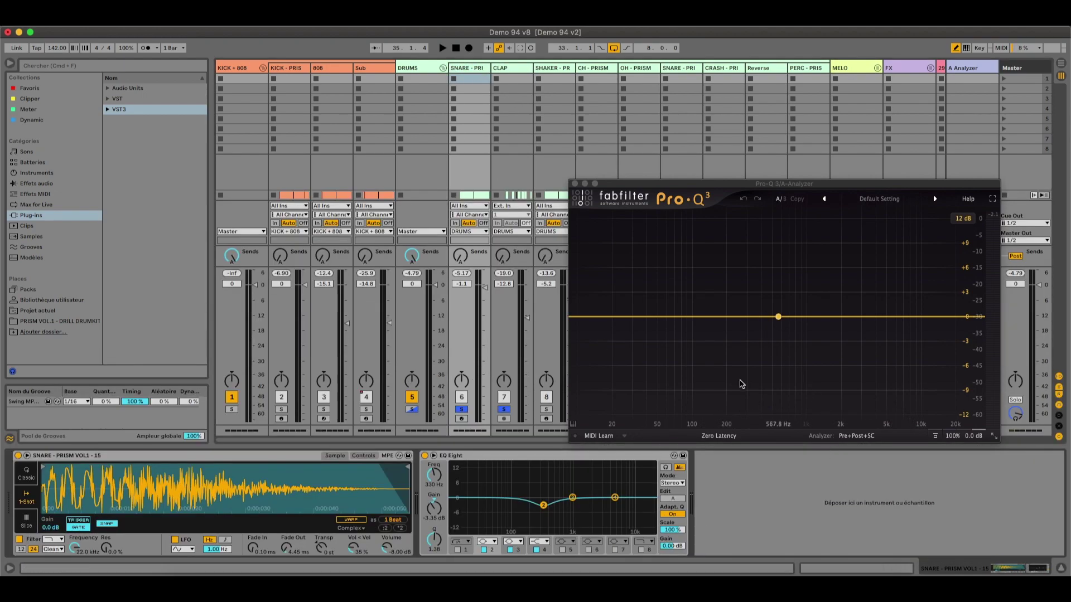
{"action": "left_click", "coordinate": [560, 459]}
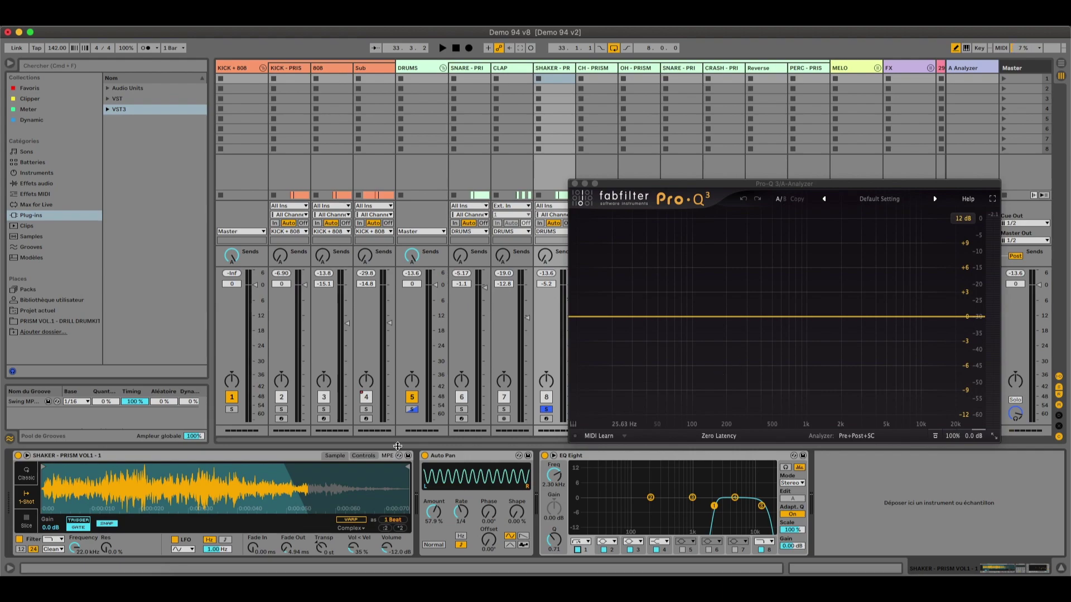
Step: Audition the soloed shaker with band 1 of its EQ Eight switched off, comparing it with the reference, and switch the band back on
{"action": "left_click", "coordinate": [579, 550]}
{"action": "key", "text": "space"}
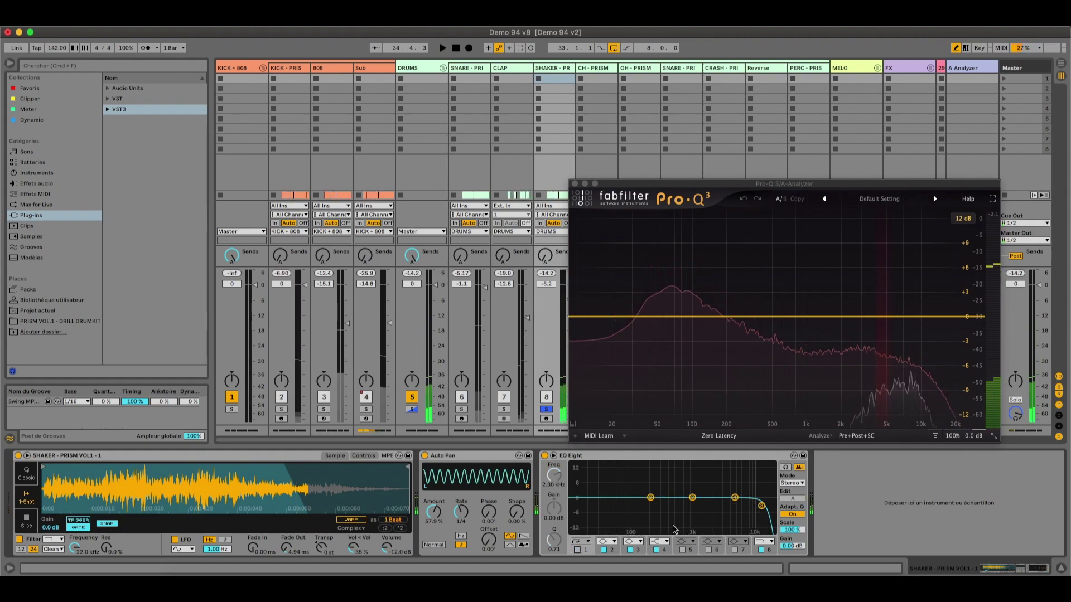
{"action": "key", "text": "space"}
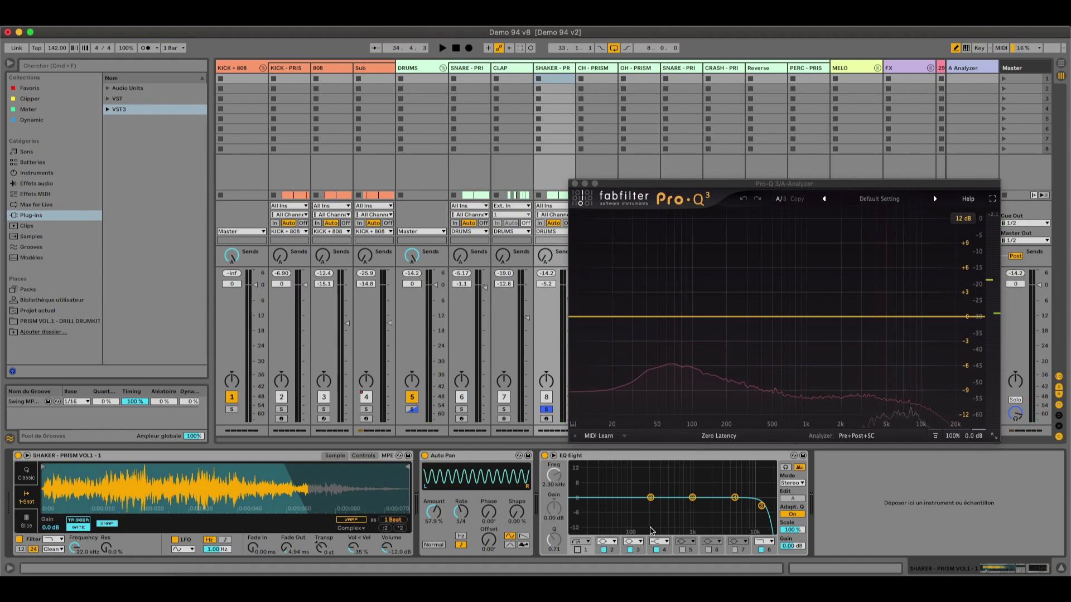
{"action": "key", "text": "space"}
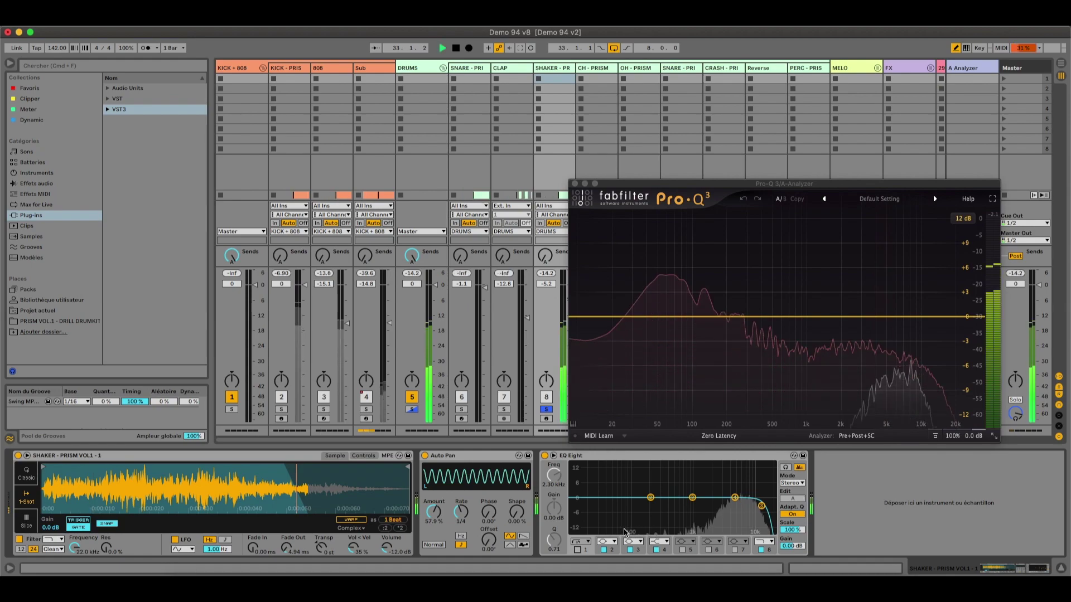
{"action": "key", "text": "space"}
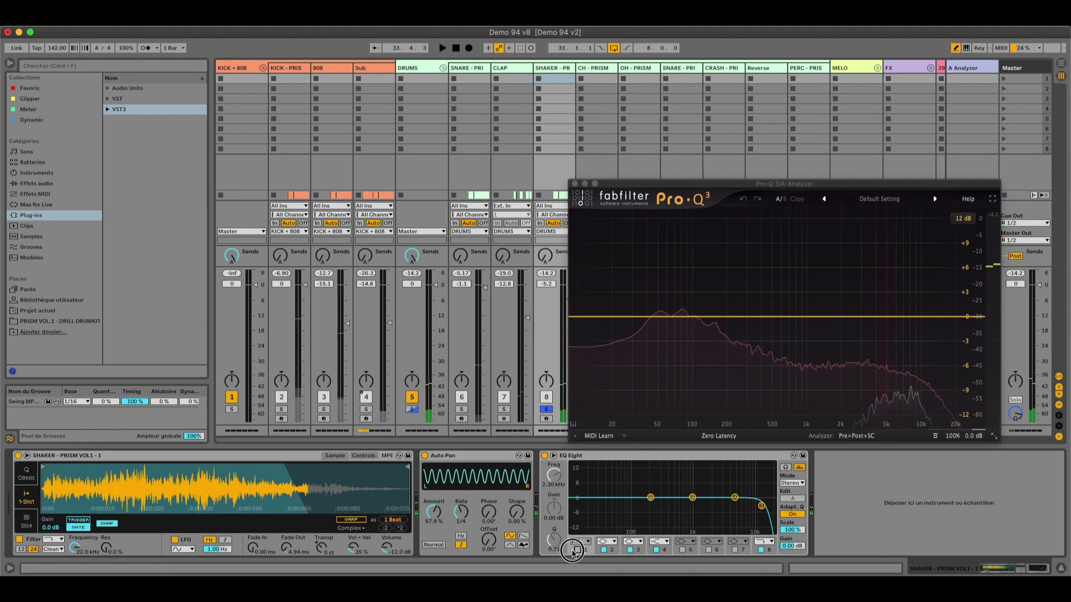
{"action": "left_click", "coordinate": [577, 550]}
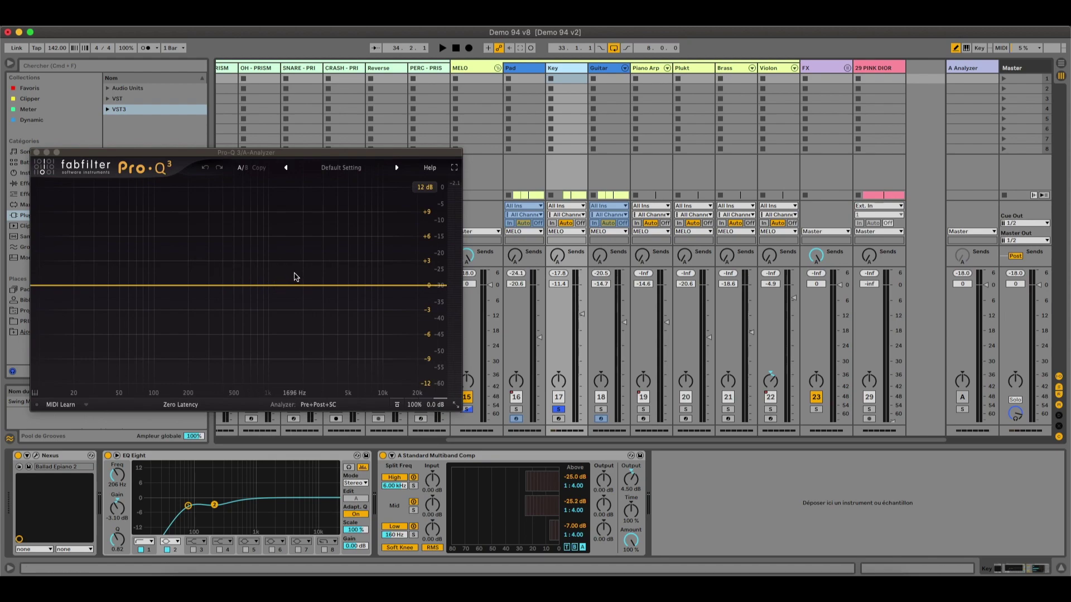
Step: Play the soloed Key track with its Standard Multiband Comp bypassed and again with it re-enabled to compare the spectra
{"action": "left_click", "coordinate": [381, 457]}
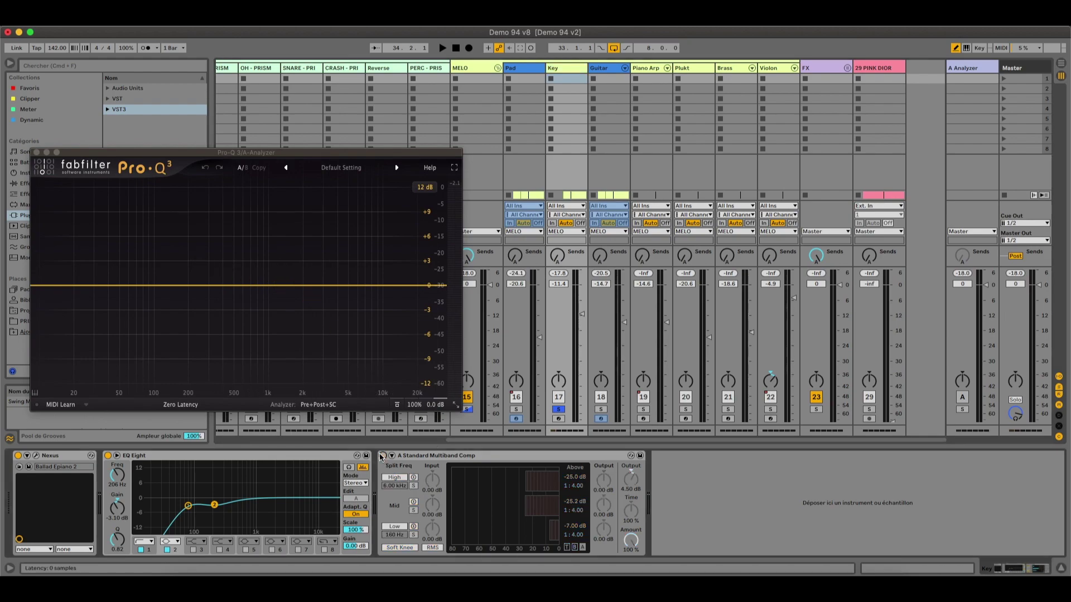
{"action": "key", "text": "space"}
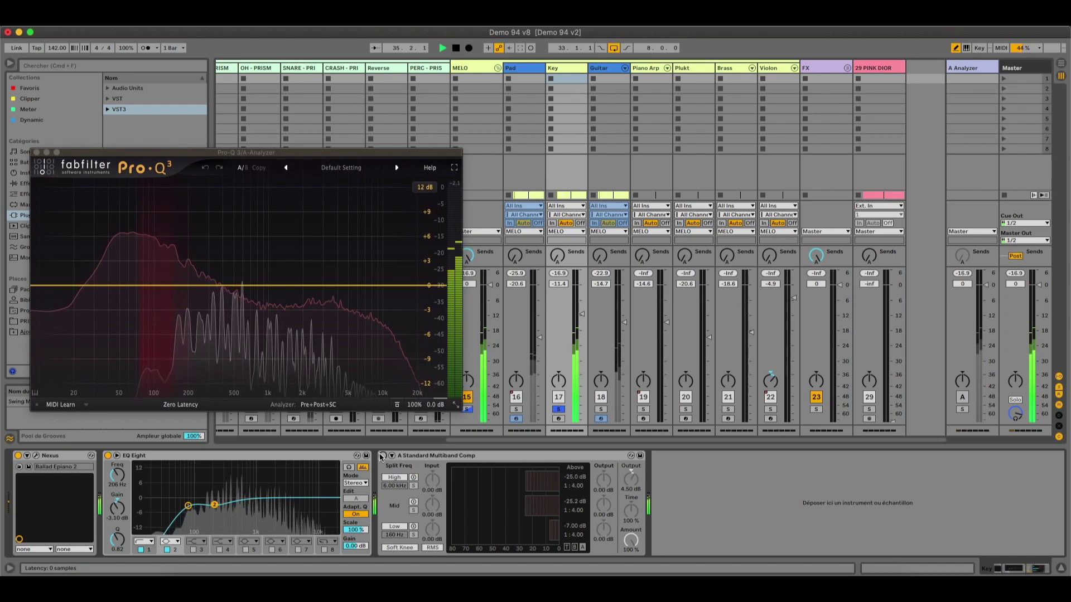
{"action": "key", "text": "space"}
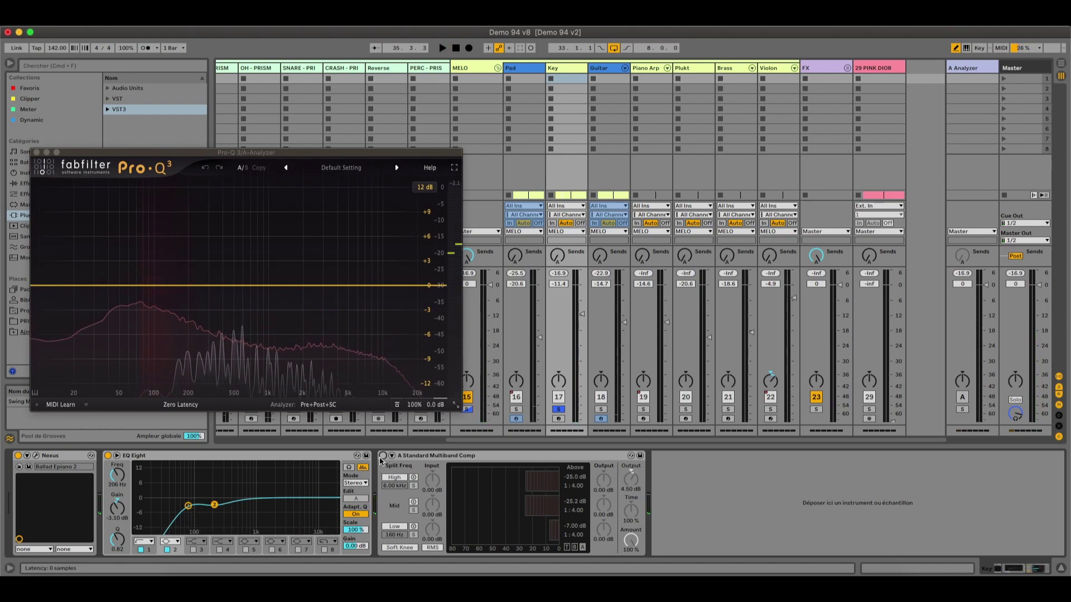
{"action": "left_click", "coordinate": [383, 456]}
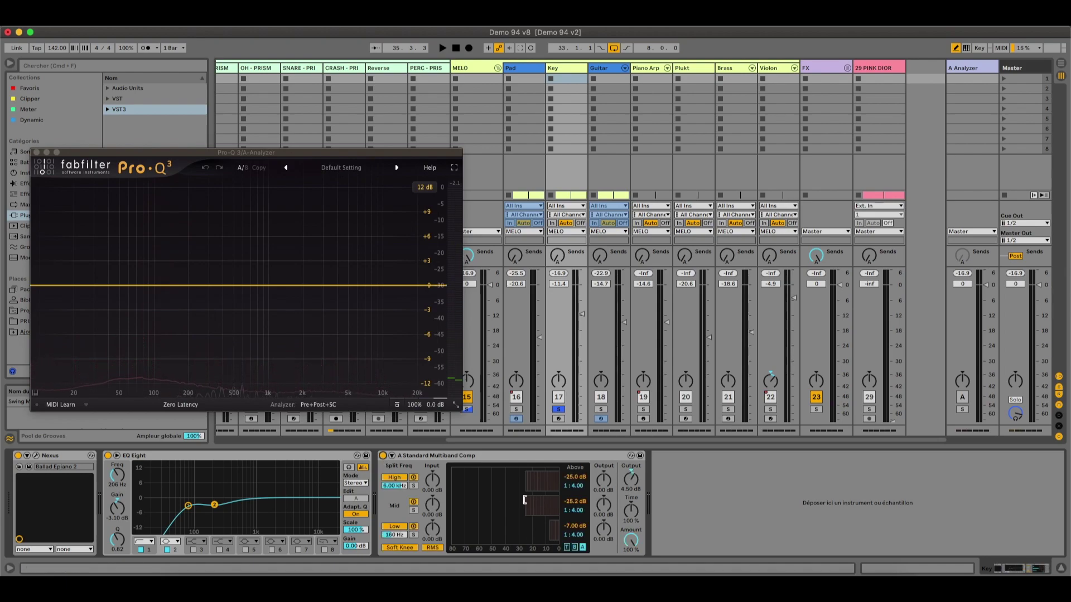
{"action": "key", "text": "space"}
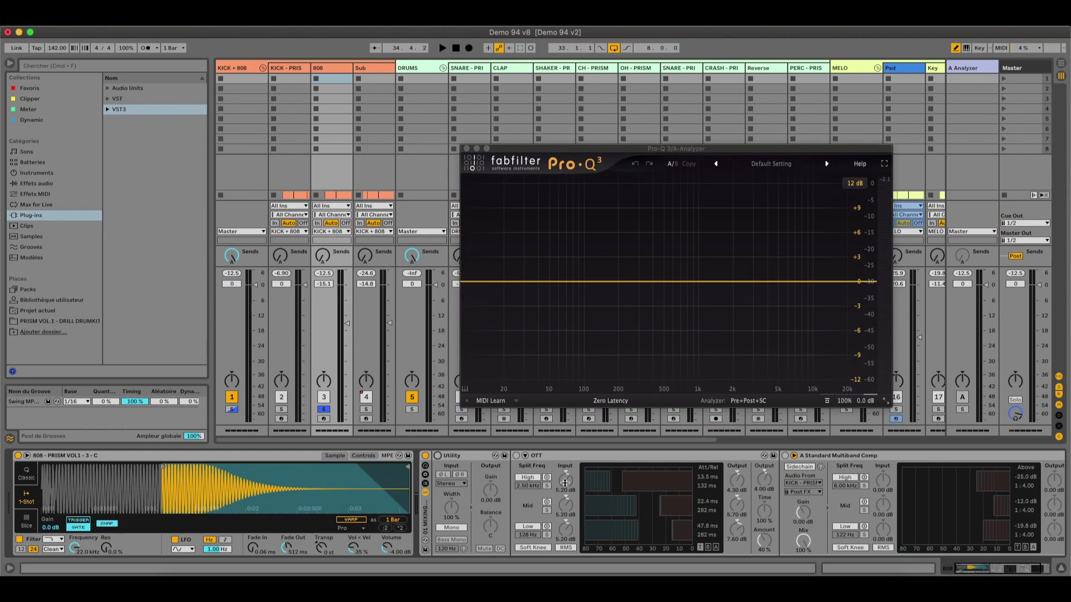
Step: Enable Utility and OTT on the 808 track and play it soloed to compare its spectrum with the reference
{"action": "left_click", "coordinate": [438, 456]}
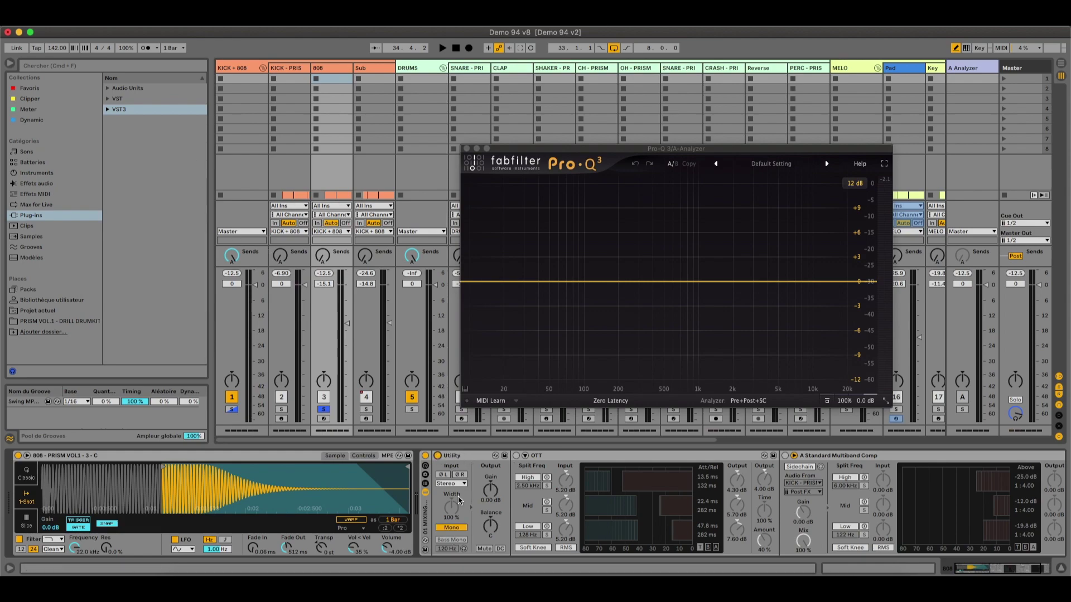
{"action": "key", "text": "space"}
{"action": "left_click", "coordinate": [516, 456]}
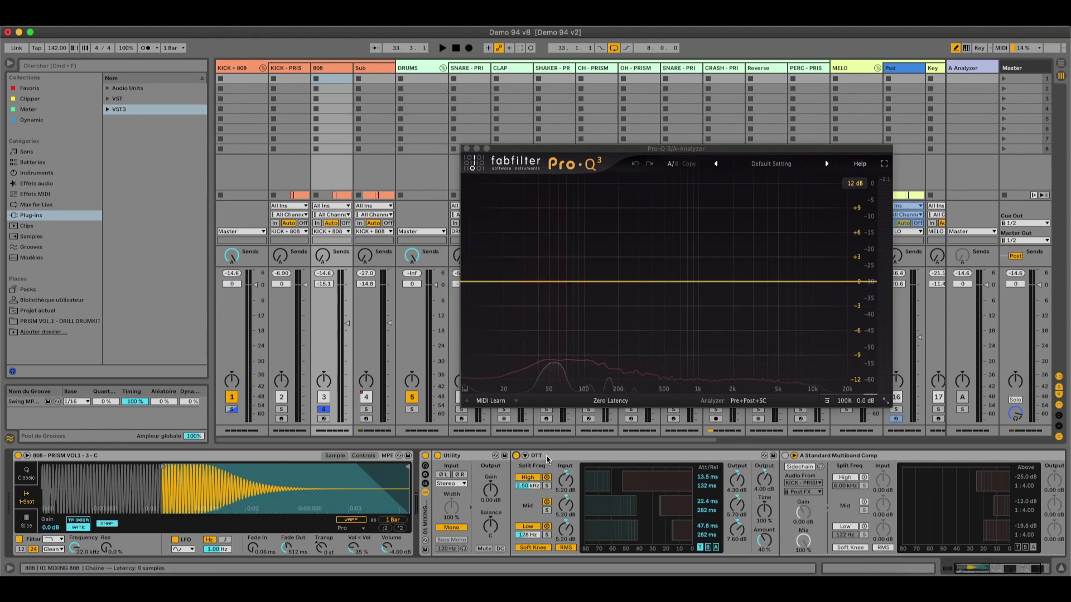
{"action": "key", "text": "space"}
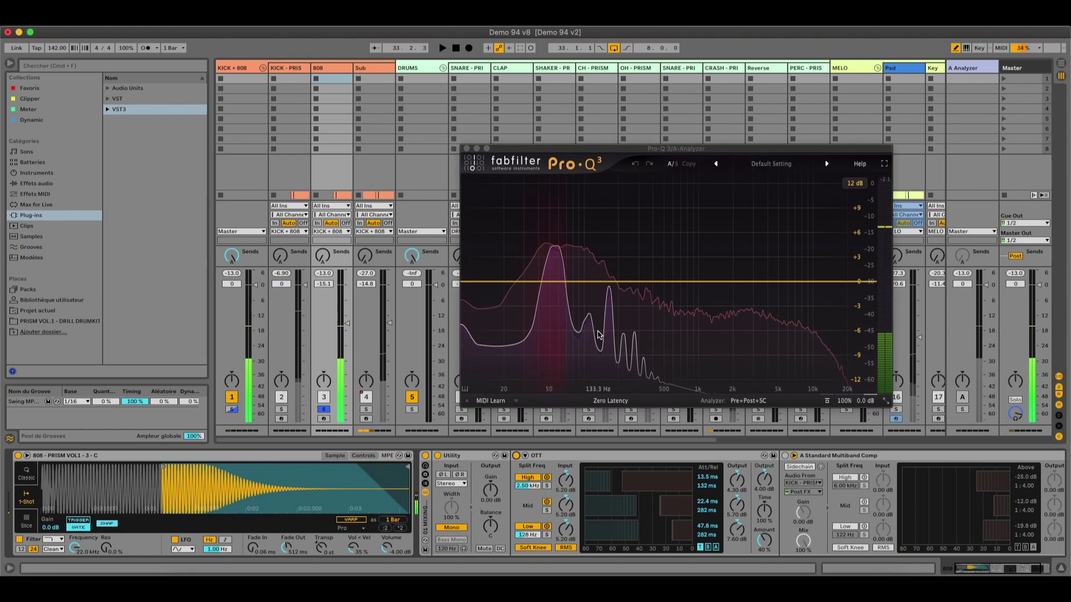
{"action": "key", "text": "space"}
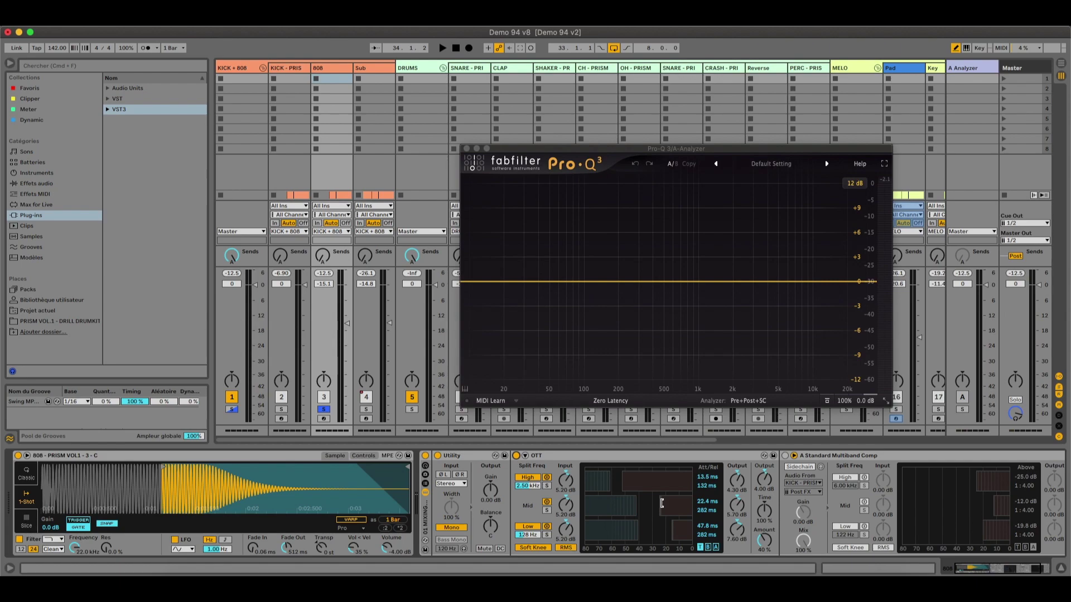
{"action": "key", "text": "space"}
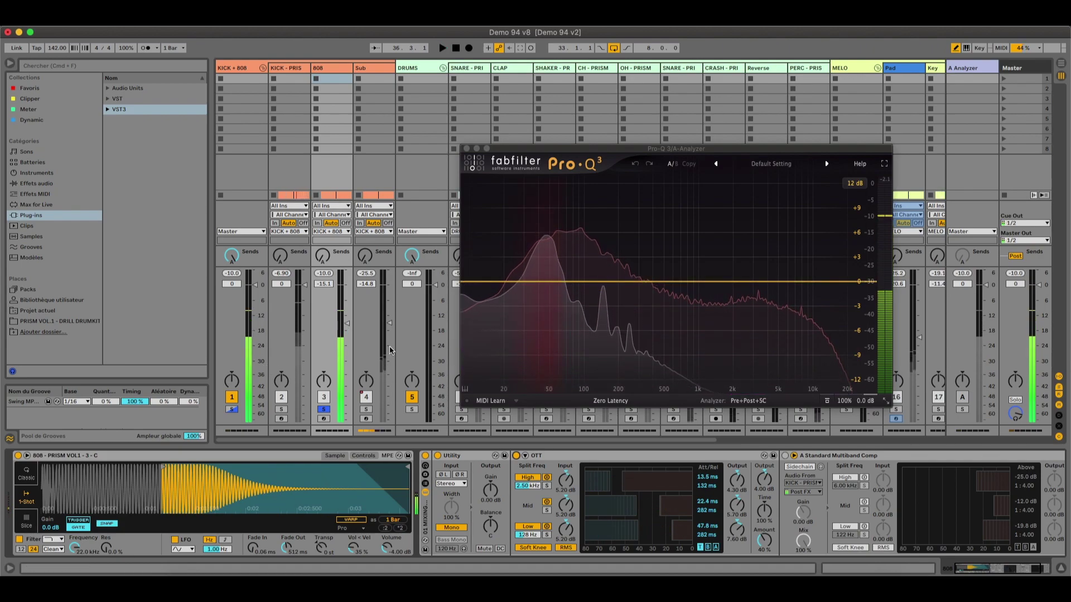
{"action": "key", "text": "space"}
Step: Enable A Standard Multiband Comp on the 808 track and choose the KICK - PRISM VOL1 - 15 track as its sidechain source
{"action": "left_click", "coordinate": [786, 456]}
{"action": "scroll", "coordinate": [864, 473], "scroll_direction": "right", "scroll_amount": 5}
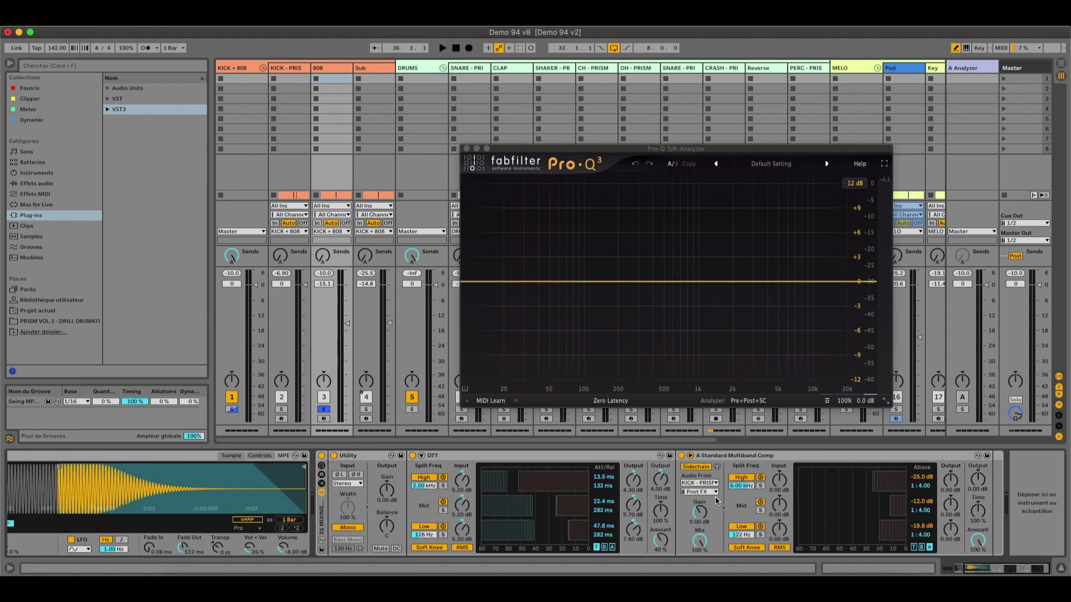
{"action": "left_click", "coordinate": [705, 484]}
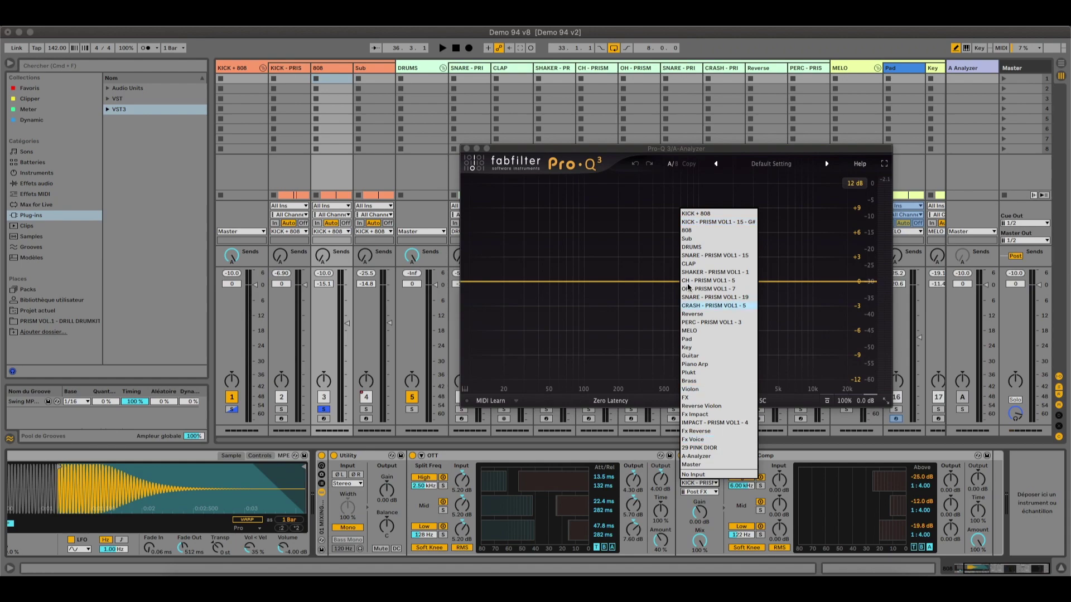
{"action": "left_click", "coordinate": [718, 222]}
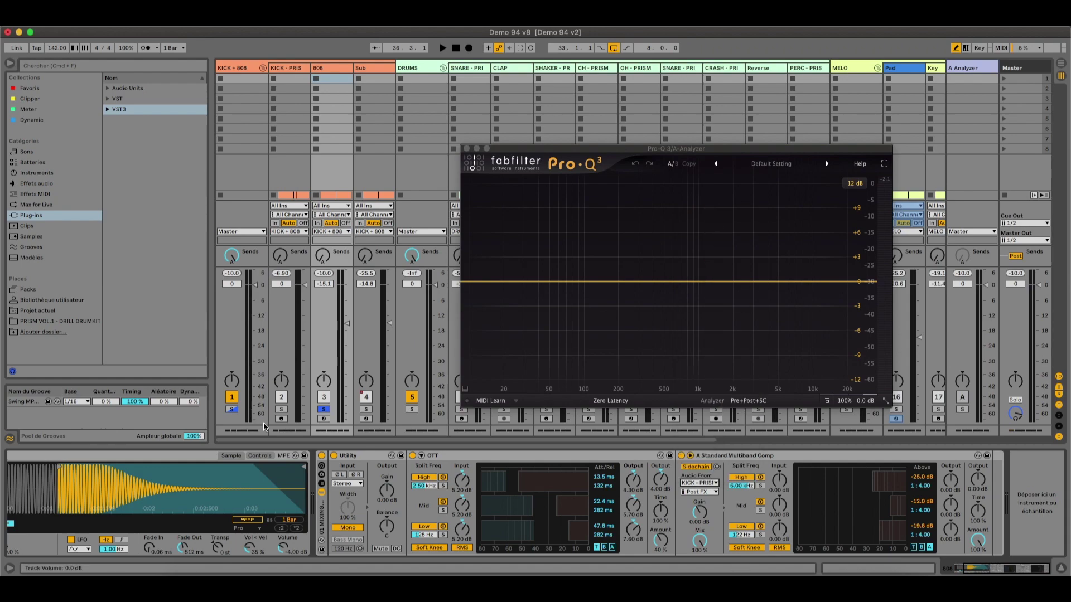
Step: Solo the kick alongside the 808 and play both to observe the sidechained multiband compression against the reference
{"action": "left_click", "coordinate": [280, 410]}
{"action": "key", "text": "space"}
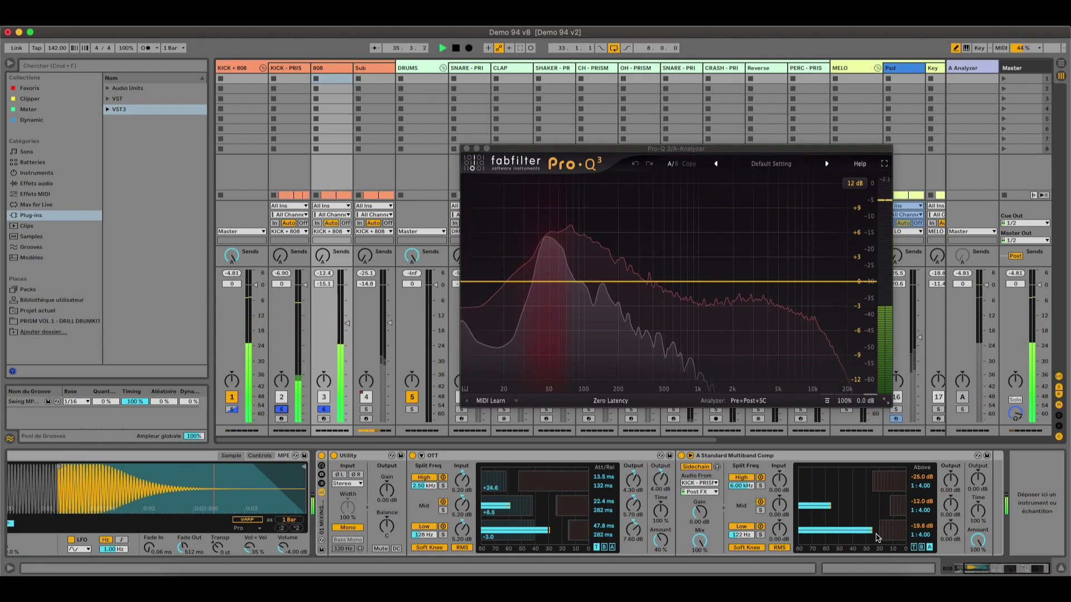
{"action": "key", "text": "space"}
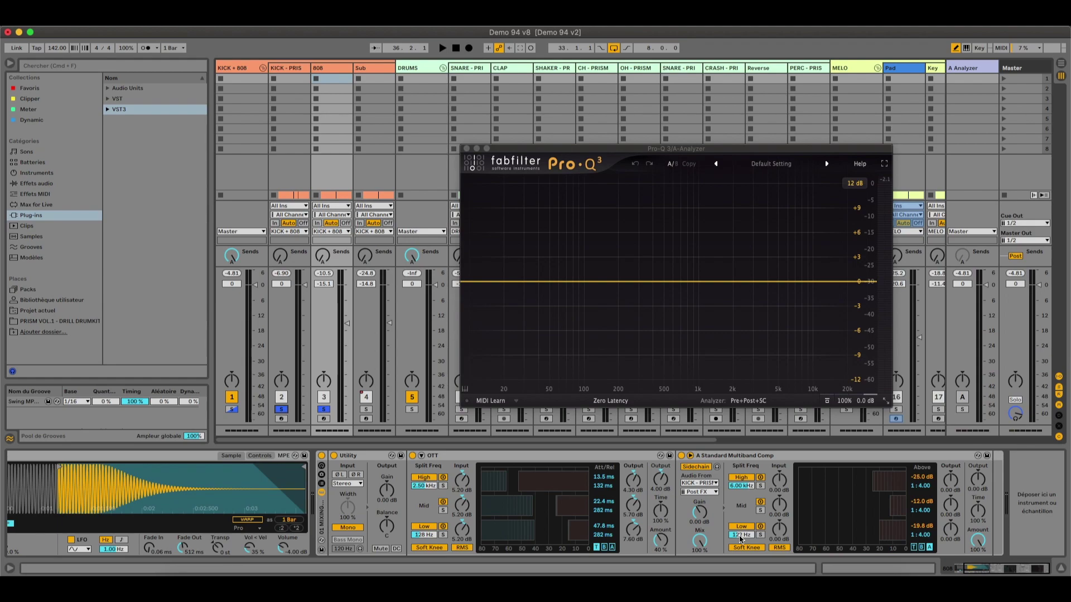
Step: Display the KICK + 808 group's effects and play the group to examine how its Compressor reacts
{"action": "left_click", "coordinate": [246, 69]}
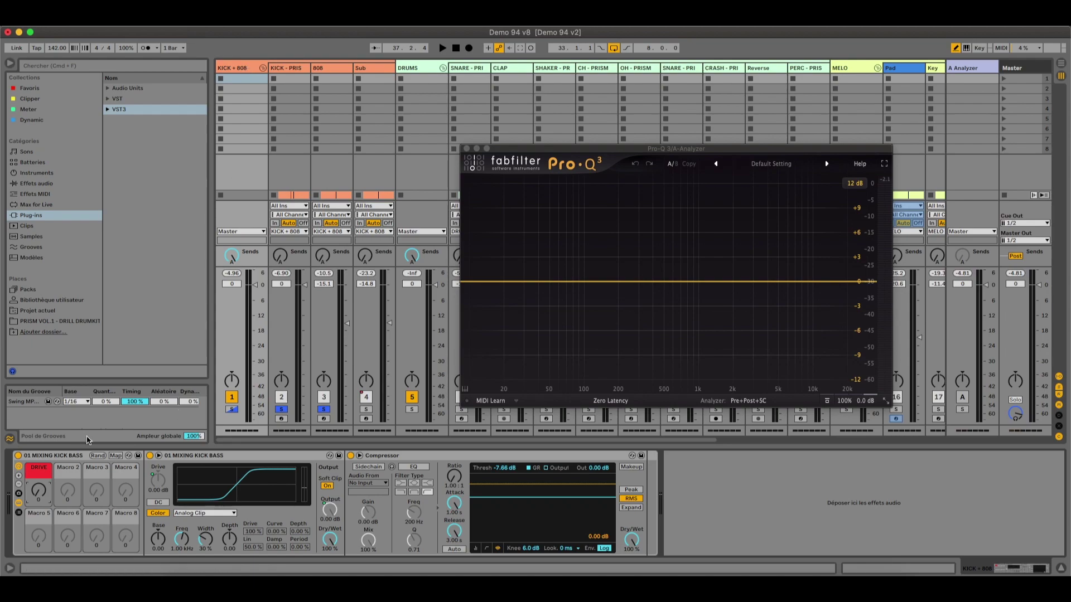
{"action": "left_click", "coordinate": [400, 453]}
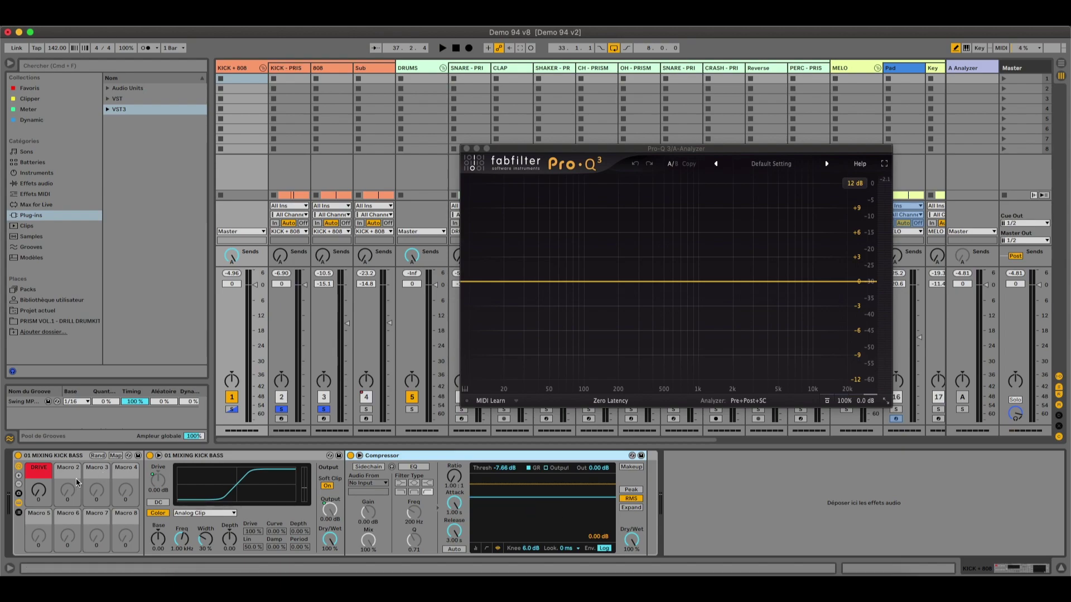
{"action": "key", "text": "space"}
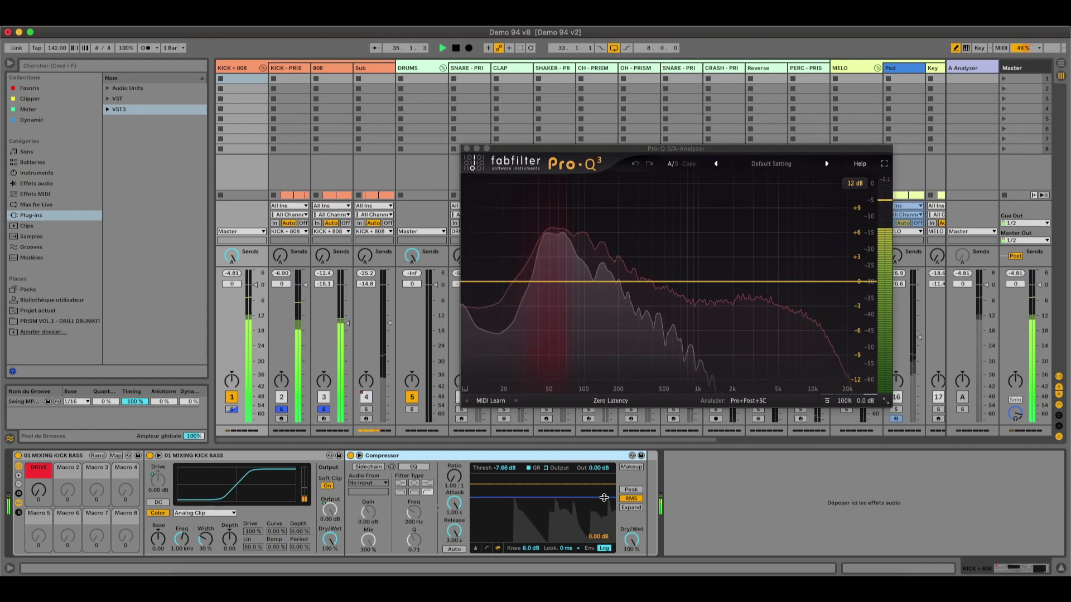
{"action": "key", "text": "space"}
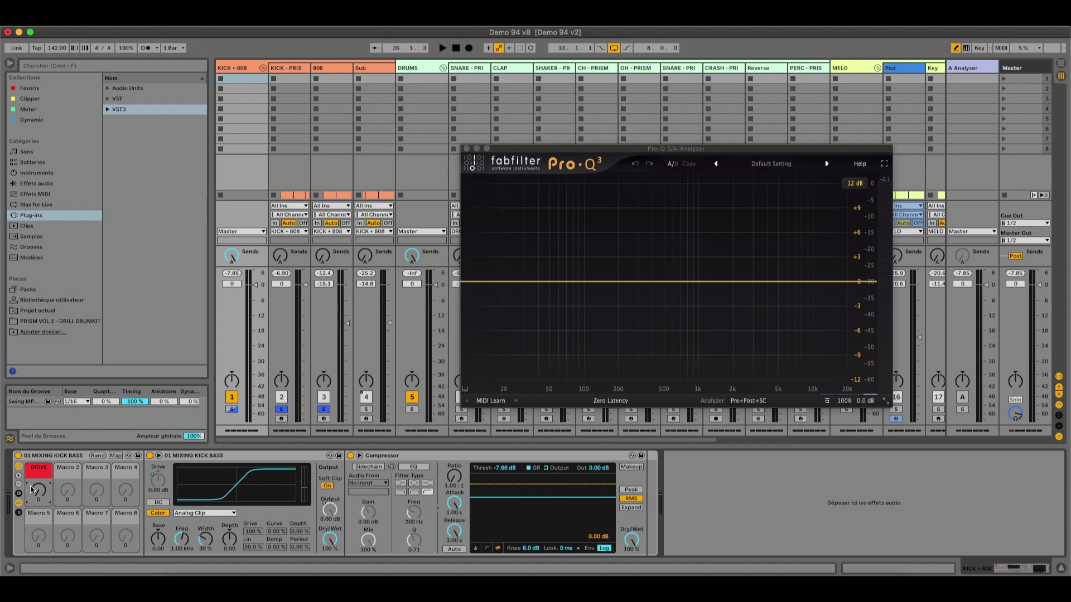
Step: Set the DRIVE macro of the 01 MIXING KICK BASS rack to 25 while the kick and 808 play
{"action": "key", "text": "space"}
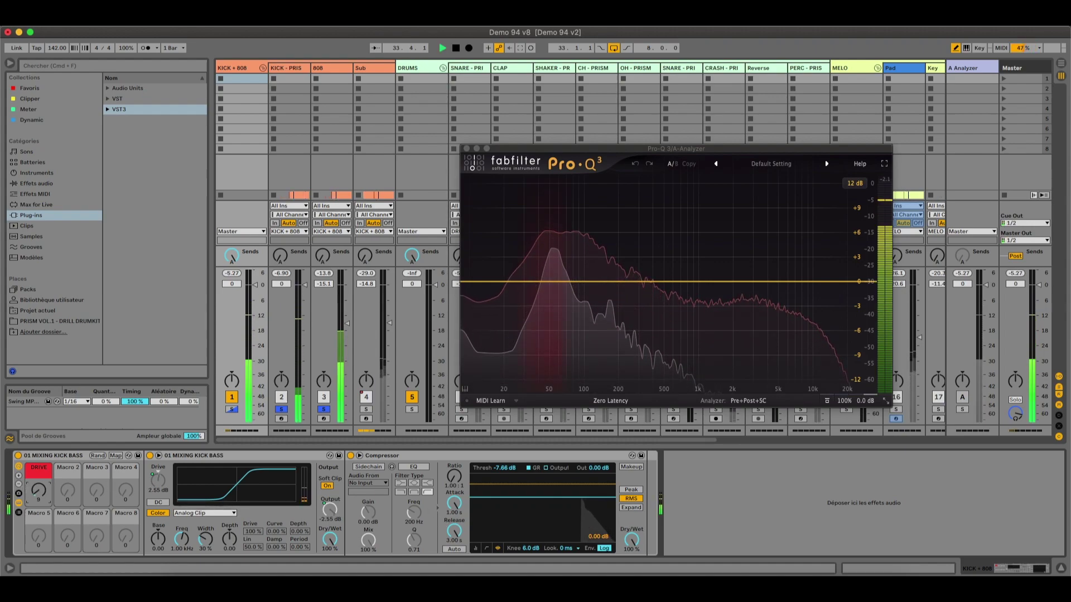
{"action": "left_click_drag", "start_coordinate": [38, 490], "coordinate": [39, 485]}
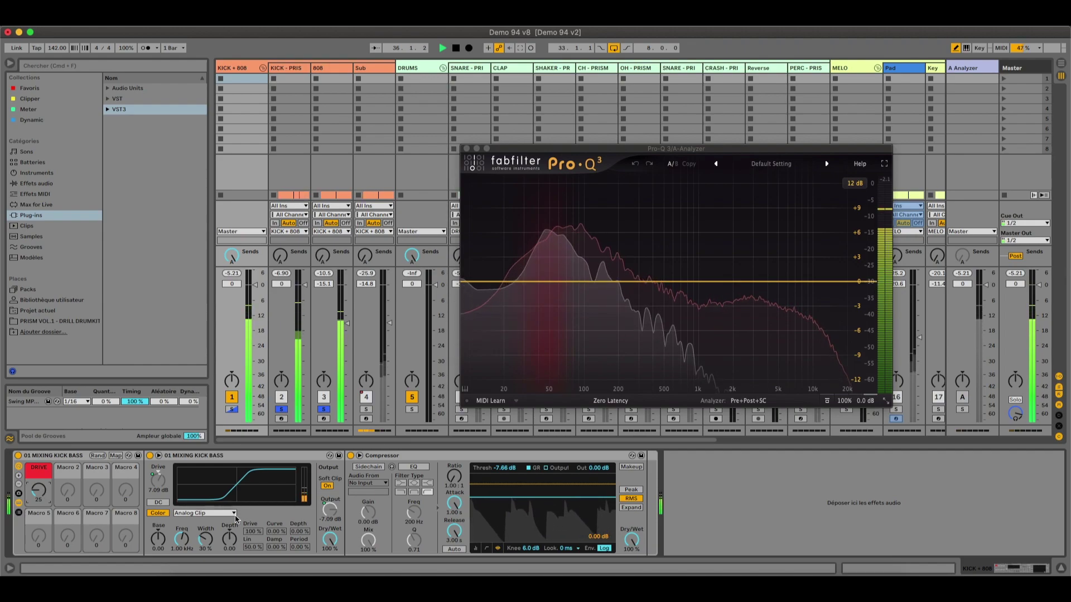
{"action": "key", "text": "space"}
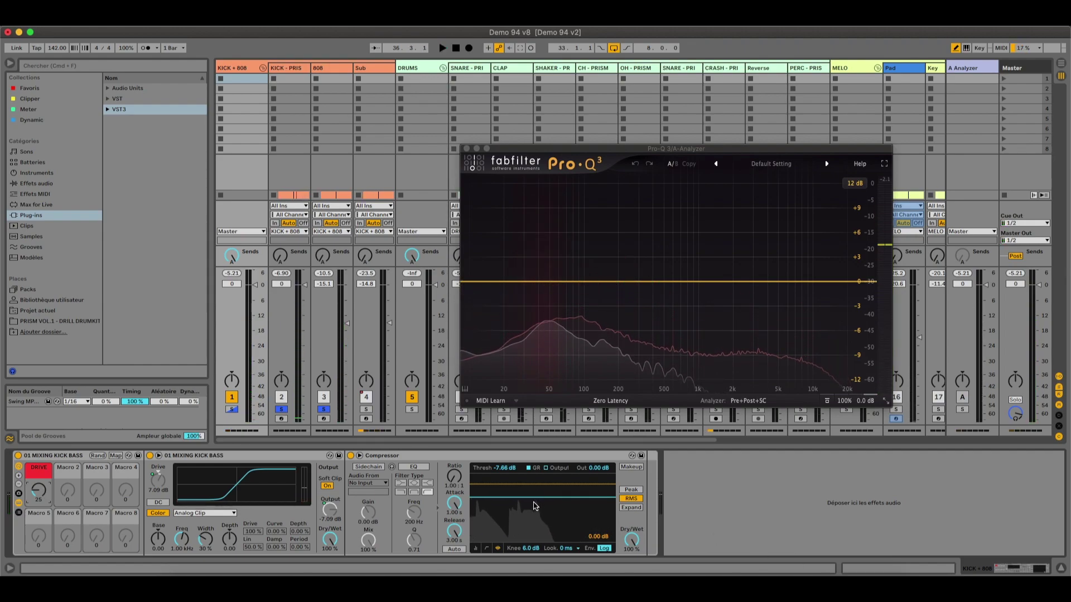
Step: Replay the soloed kick and 808 with the added drive to compare their low end with the reference
{"action": "key", "text": "space"}
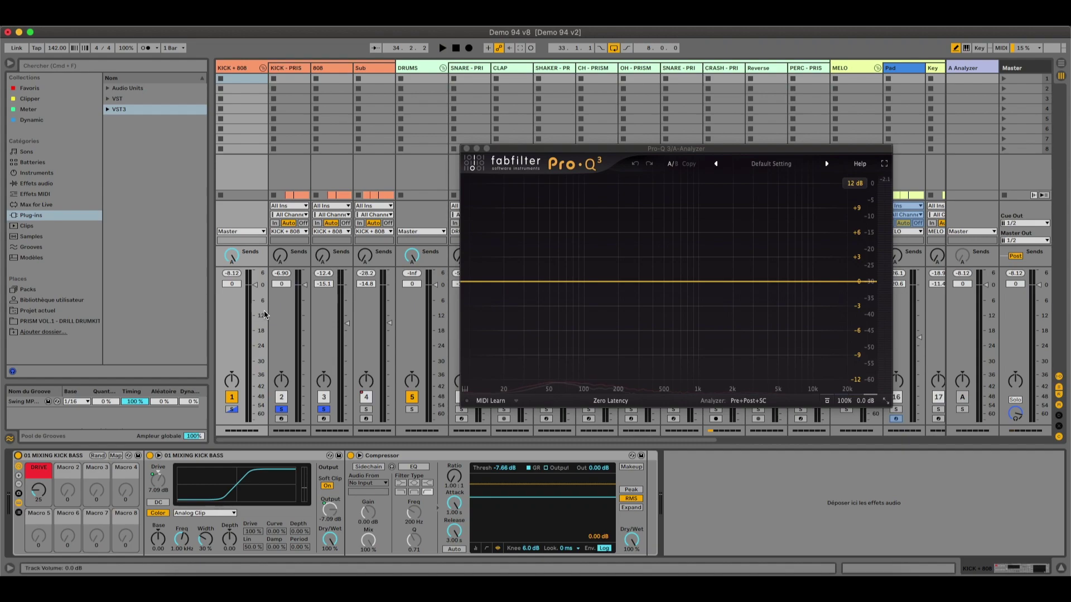
{"action": "key", "text": "space"}
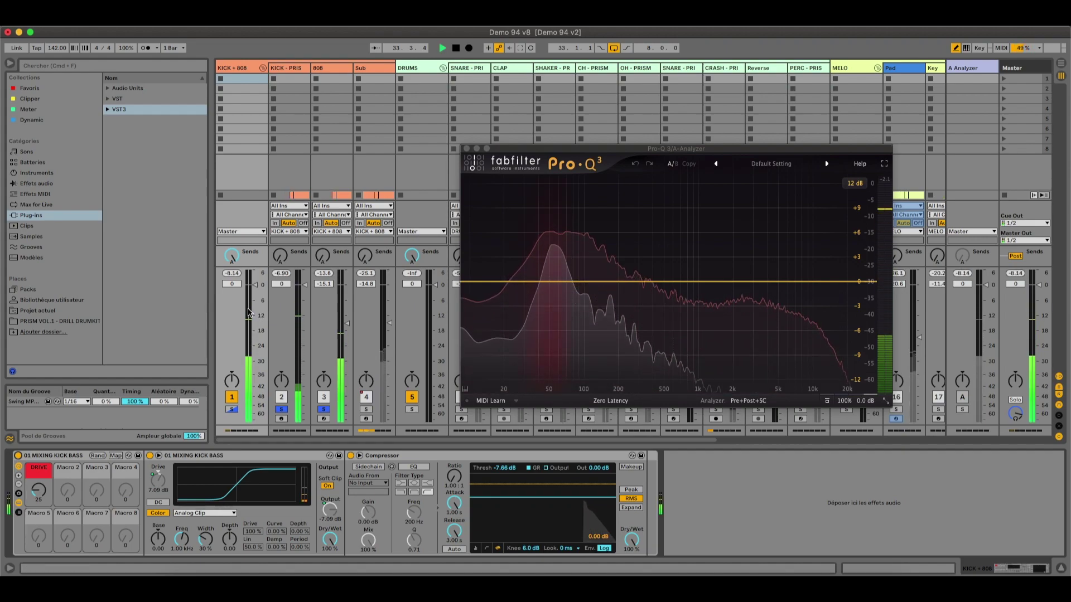
{"action": "key", "text": "space"}
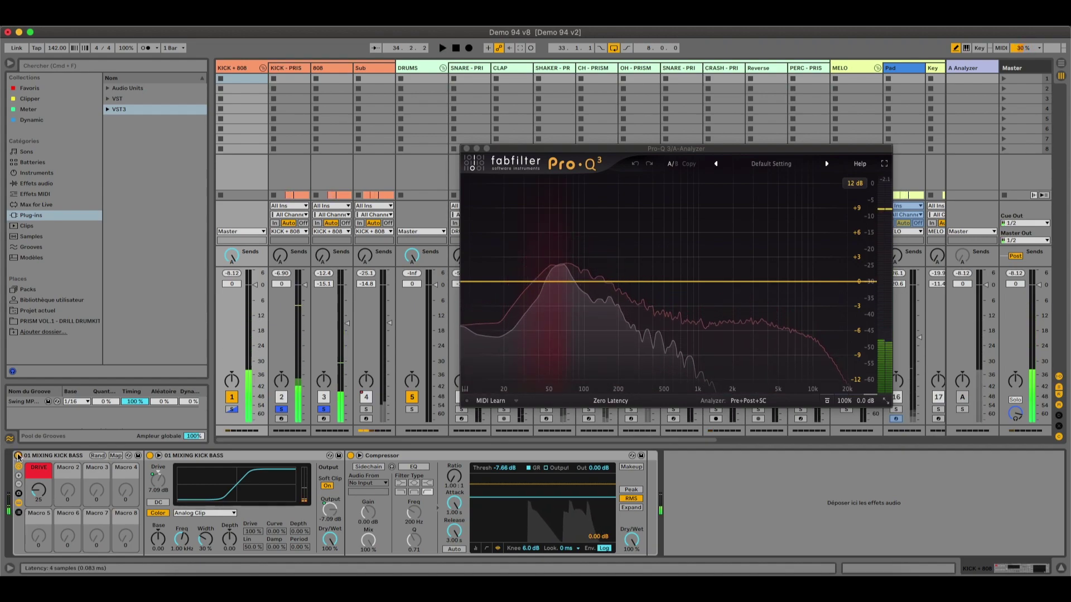
{"action": "key", "text": "space"}
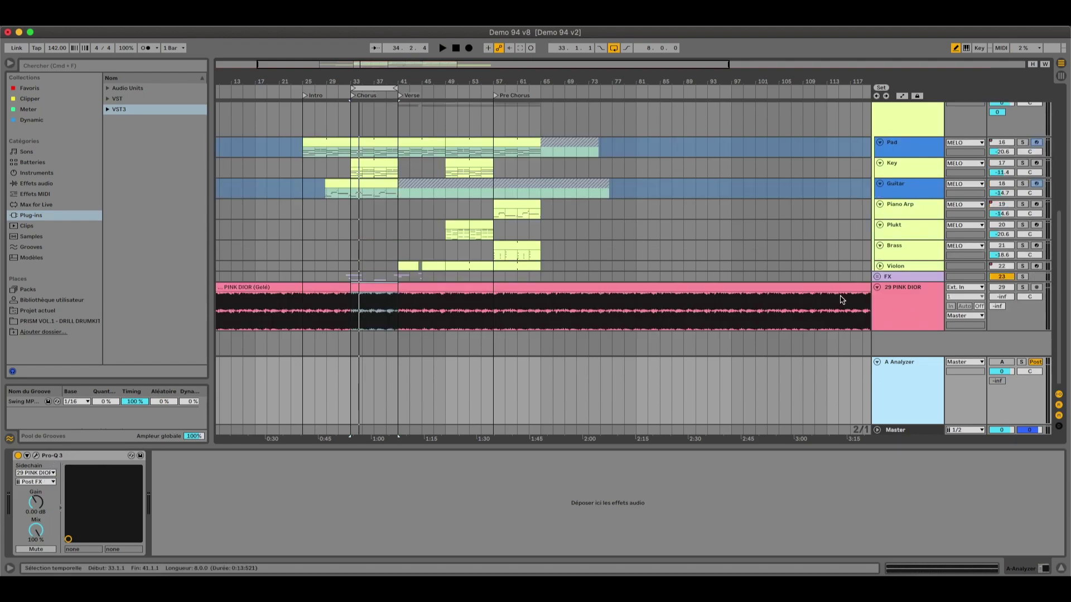
Step: Bring the KICK + 808 group into view in the Session mixer and turn up its send to the A Analyzer return
{"action": "key", "text": "Tab"}
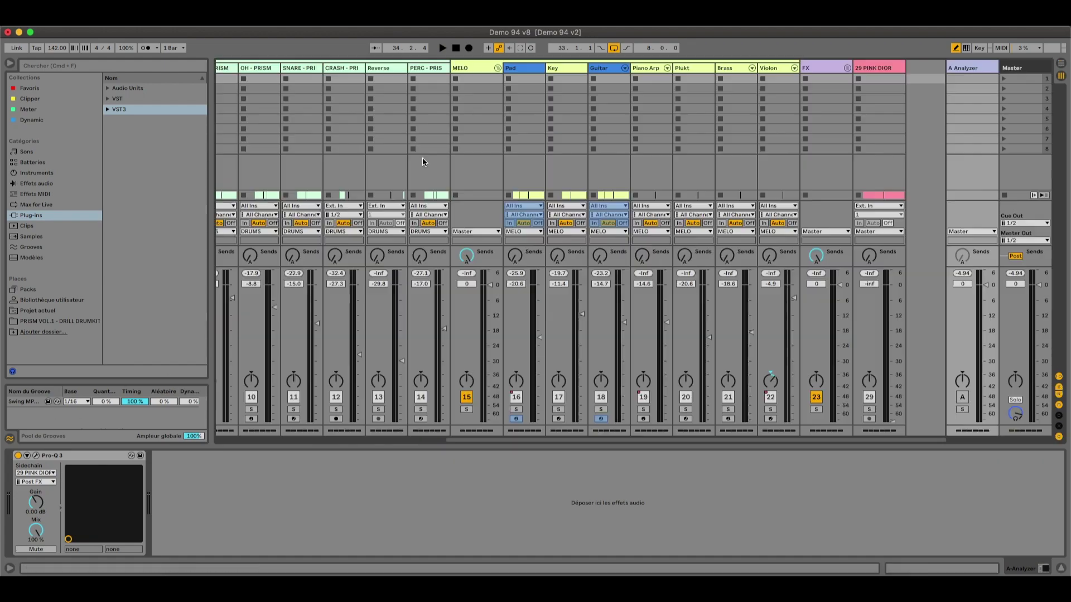
{"action": "left_click_drag", "start_coordinate": [448, 440], "coordinate": [224, 441]}
{"action": "mouse_move", "coordinate": [231, 256]}
{"action": "left_mouse_down"}
{"action": "mouse_move", "coordinate": [231, 279]}
{"action": "mouse_move", "coordinate": [232, 245]}
{"action": "left_mouse_up"}
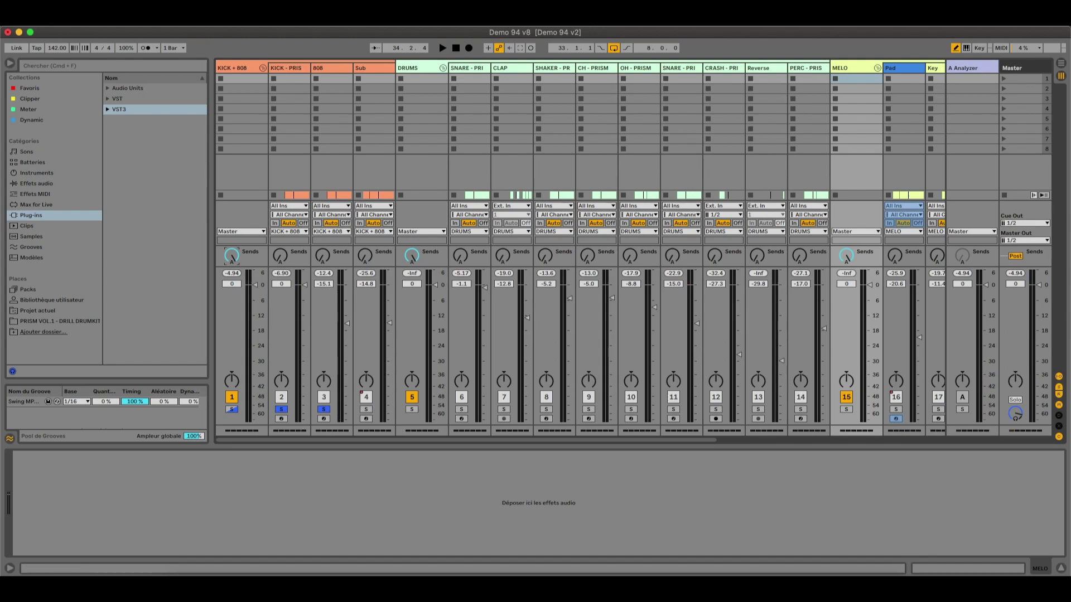
Step: Open Pro-Q 3 on the A Analyzer return and play the full mix to compare its spectrum with the reference
{"action": "left_click", "coordinate": [975, 67]}
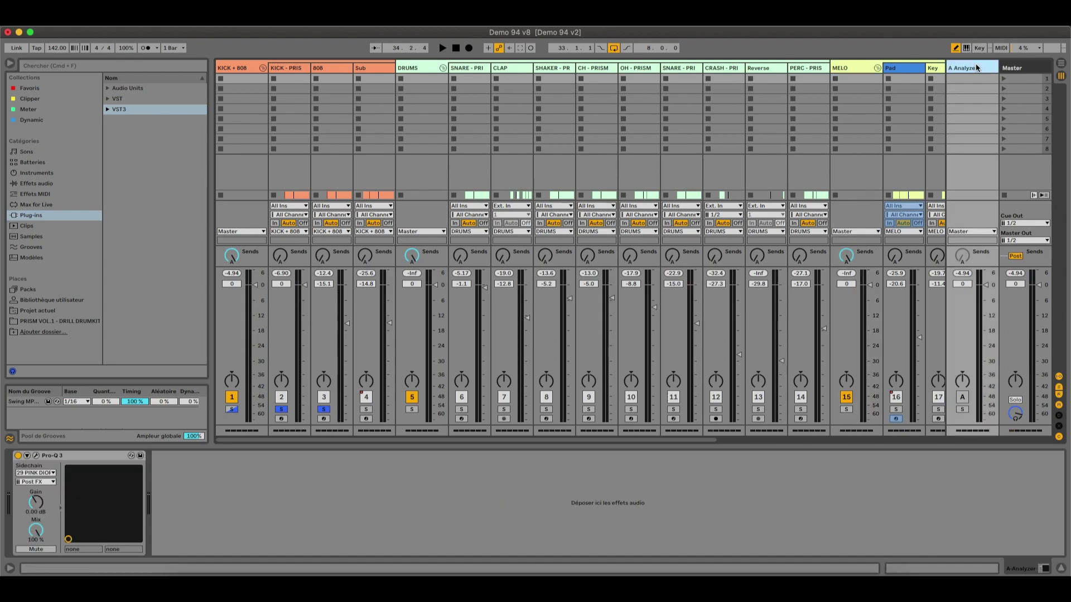
{"action": "left_click", "coordinate": [36, 456]}
{"action": "key", "text": "space"}
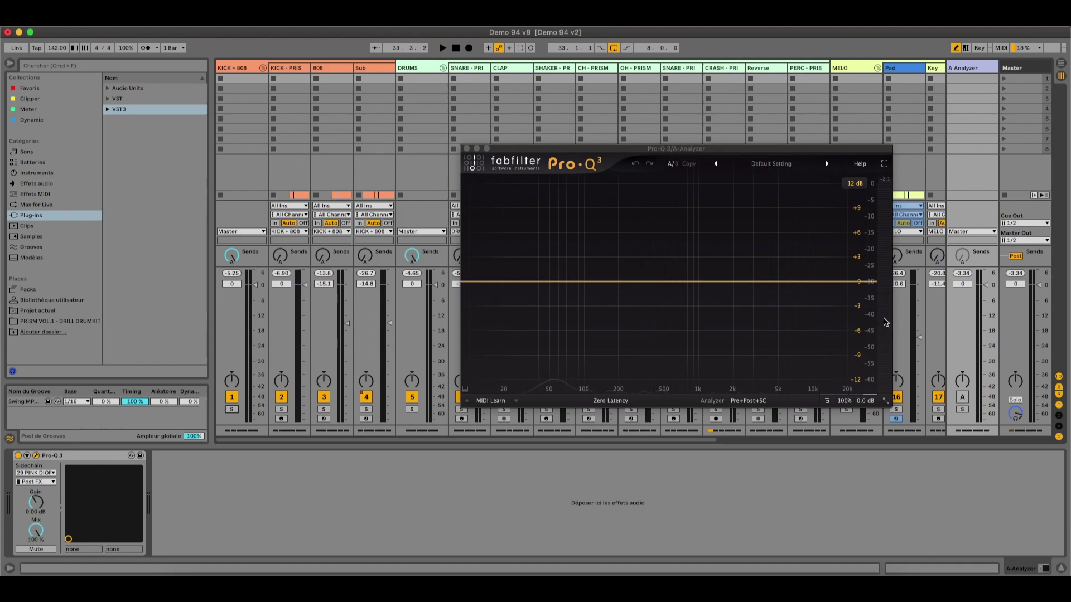
{"action": "key", "text": "space"}
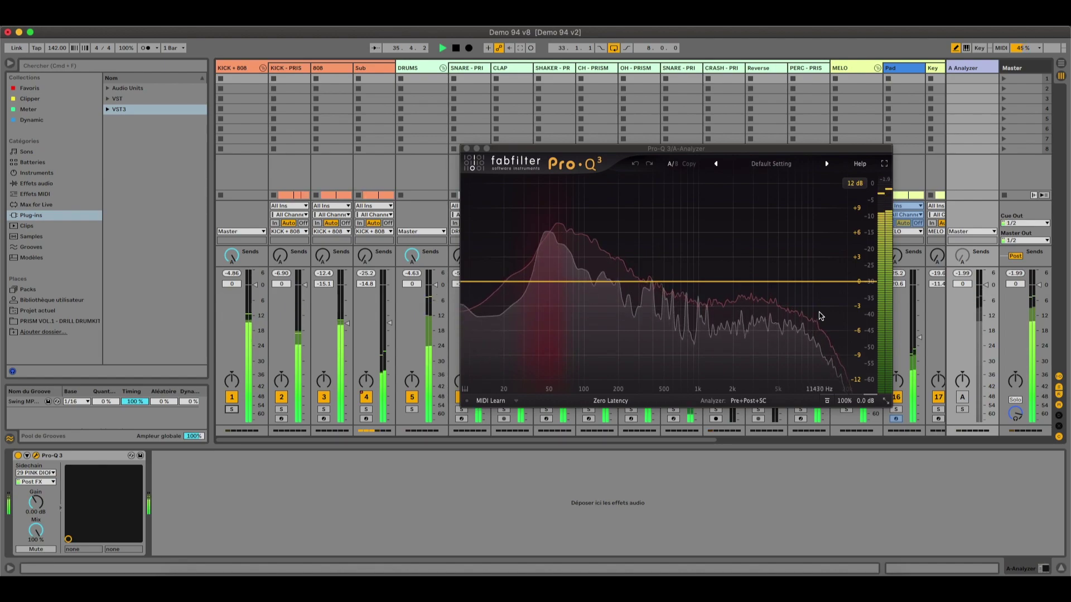
{"action": "key", "text": "space"}
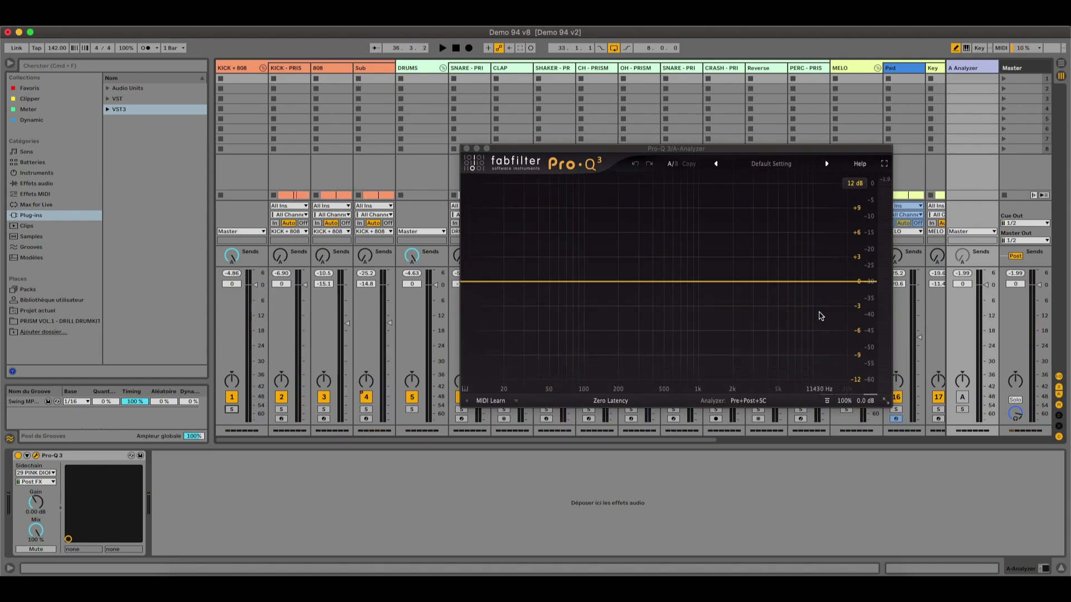